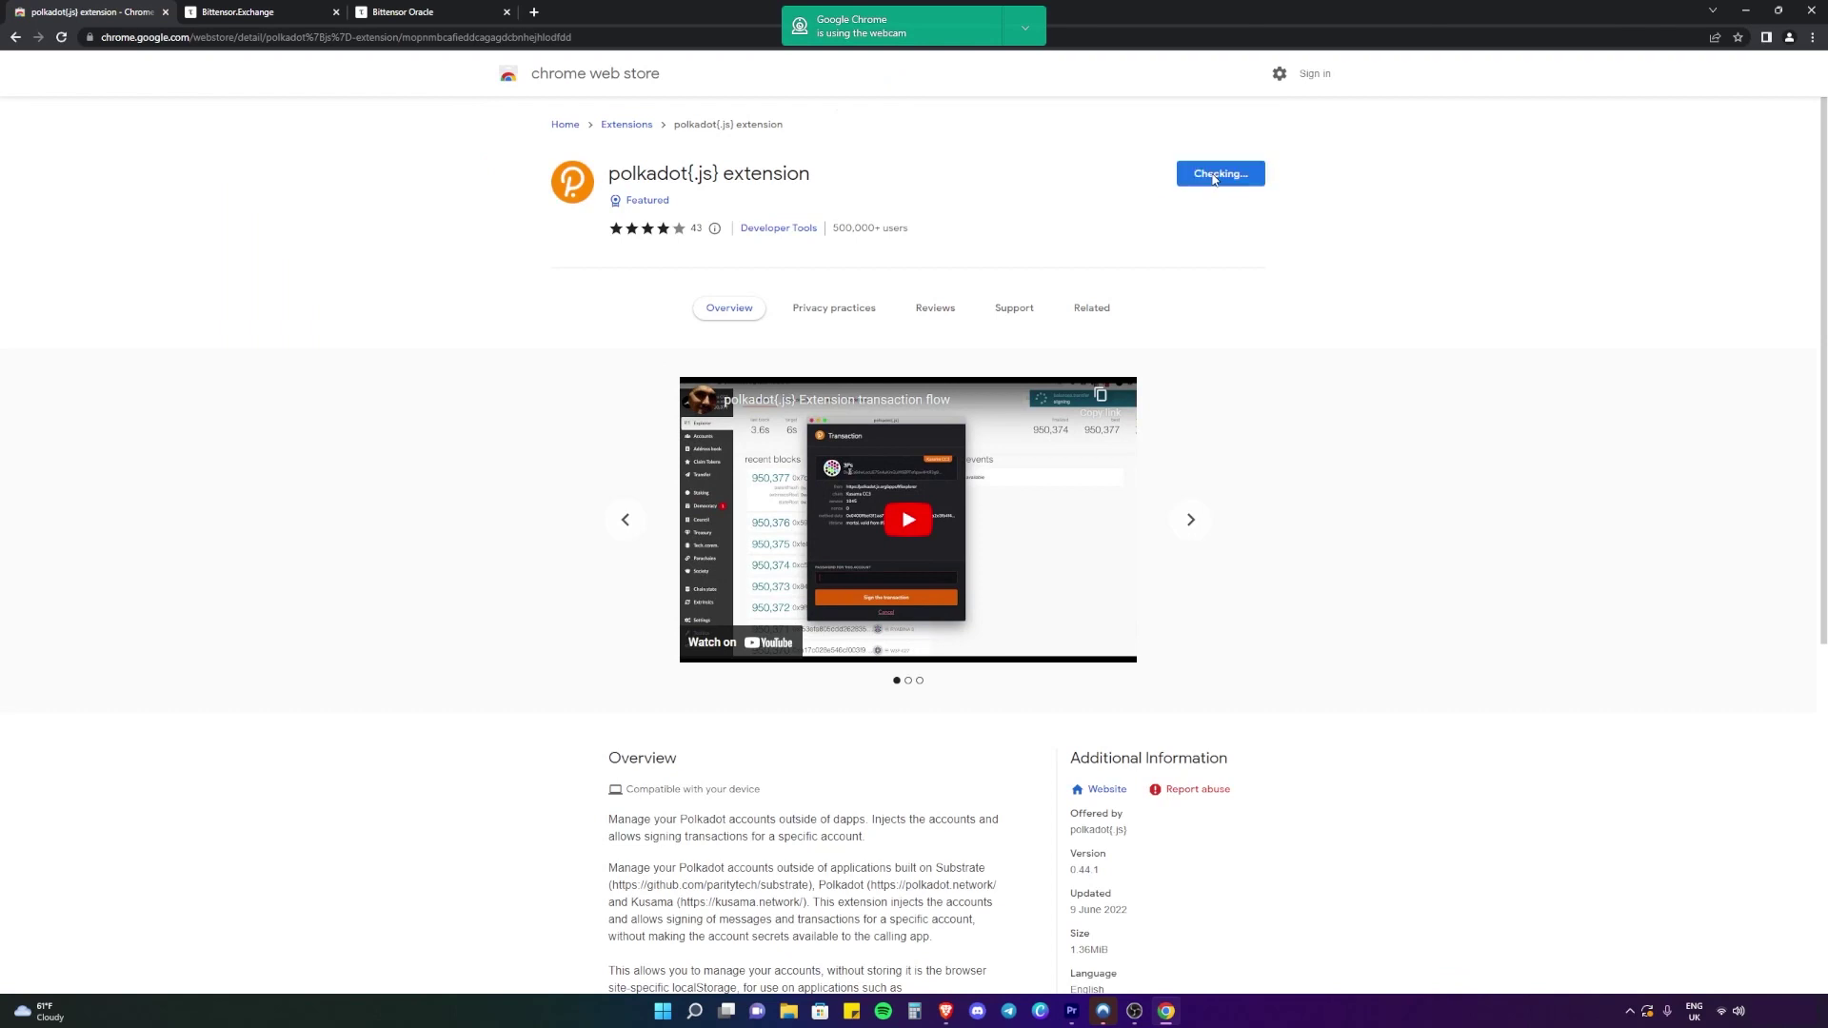
Install the polkadot{.js} extension from the Chrome Web Store and pin it for quick access
click(934, 158)
click(1710, 141)
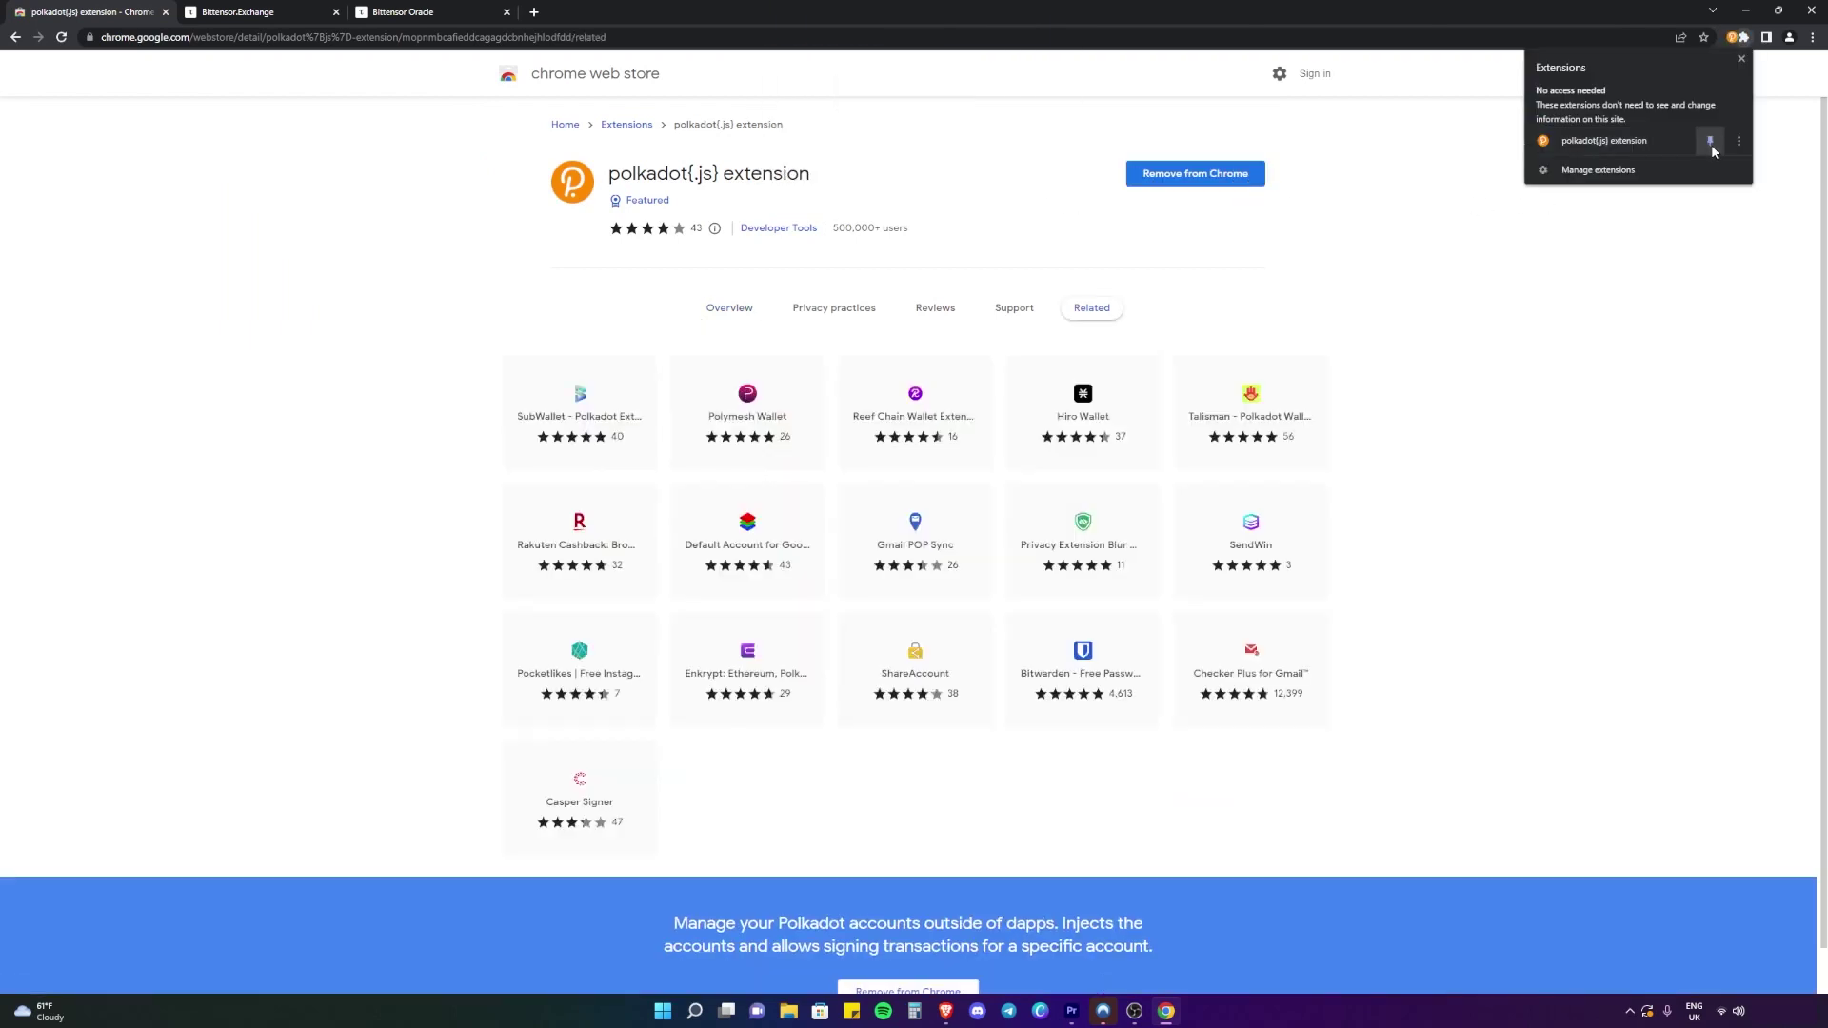
Start a first account in the polkadot{.js} extension, copying its address and confirming that the mnemonic seed is saved
click(1720, 38)
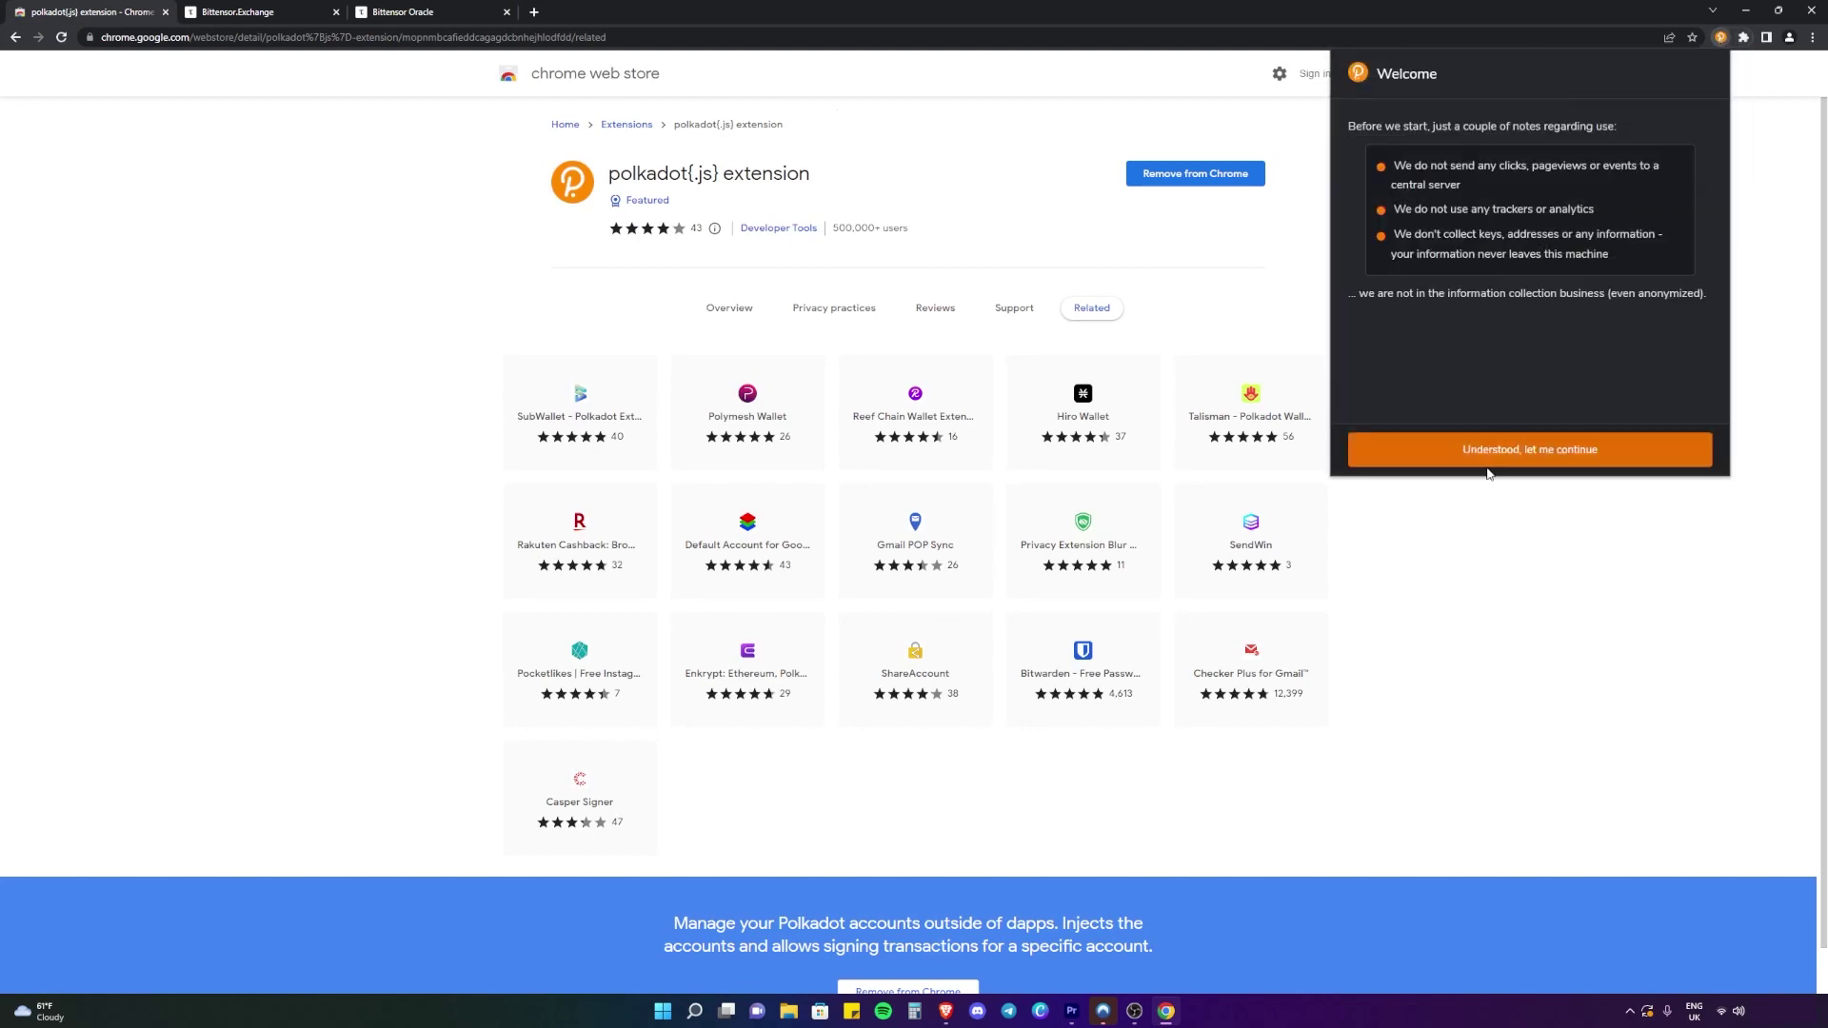
click(1519, 455)
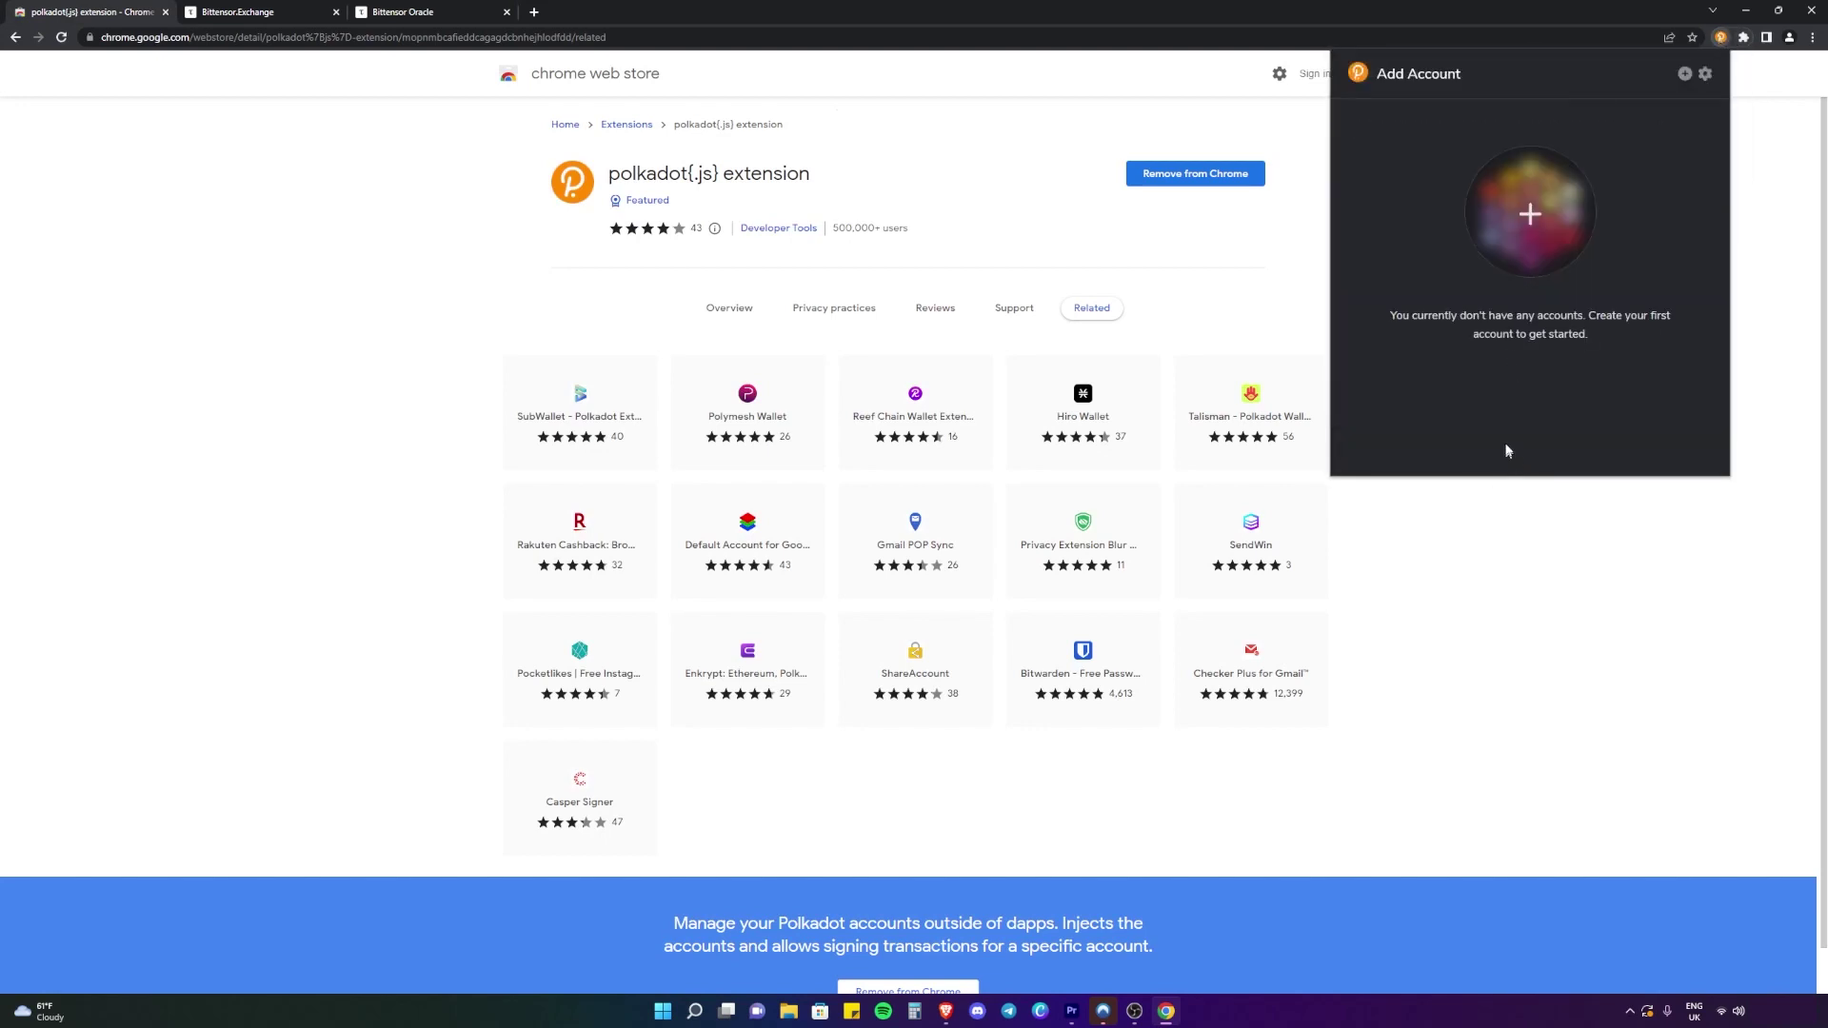
click(1530, 215)
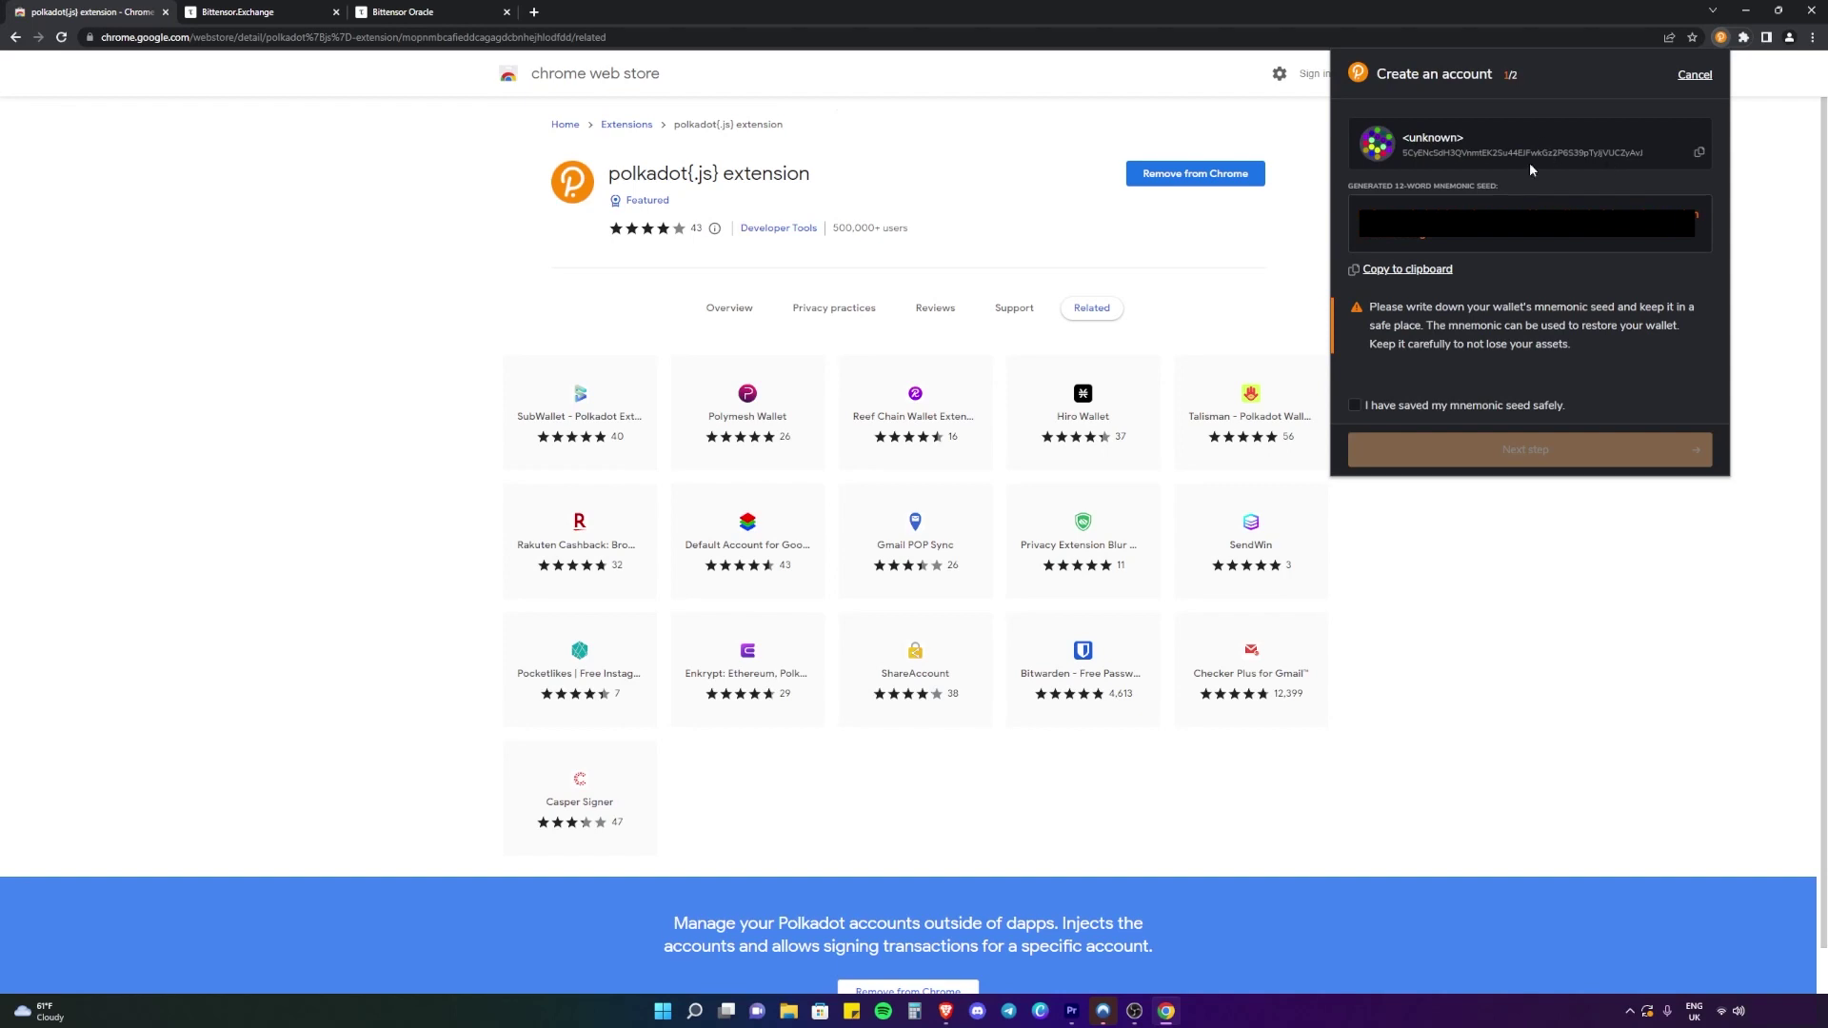
click(1700, 154)
click(1356, 406)
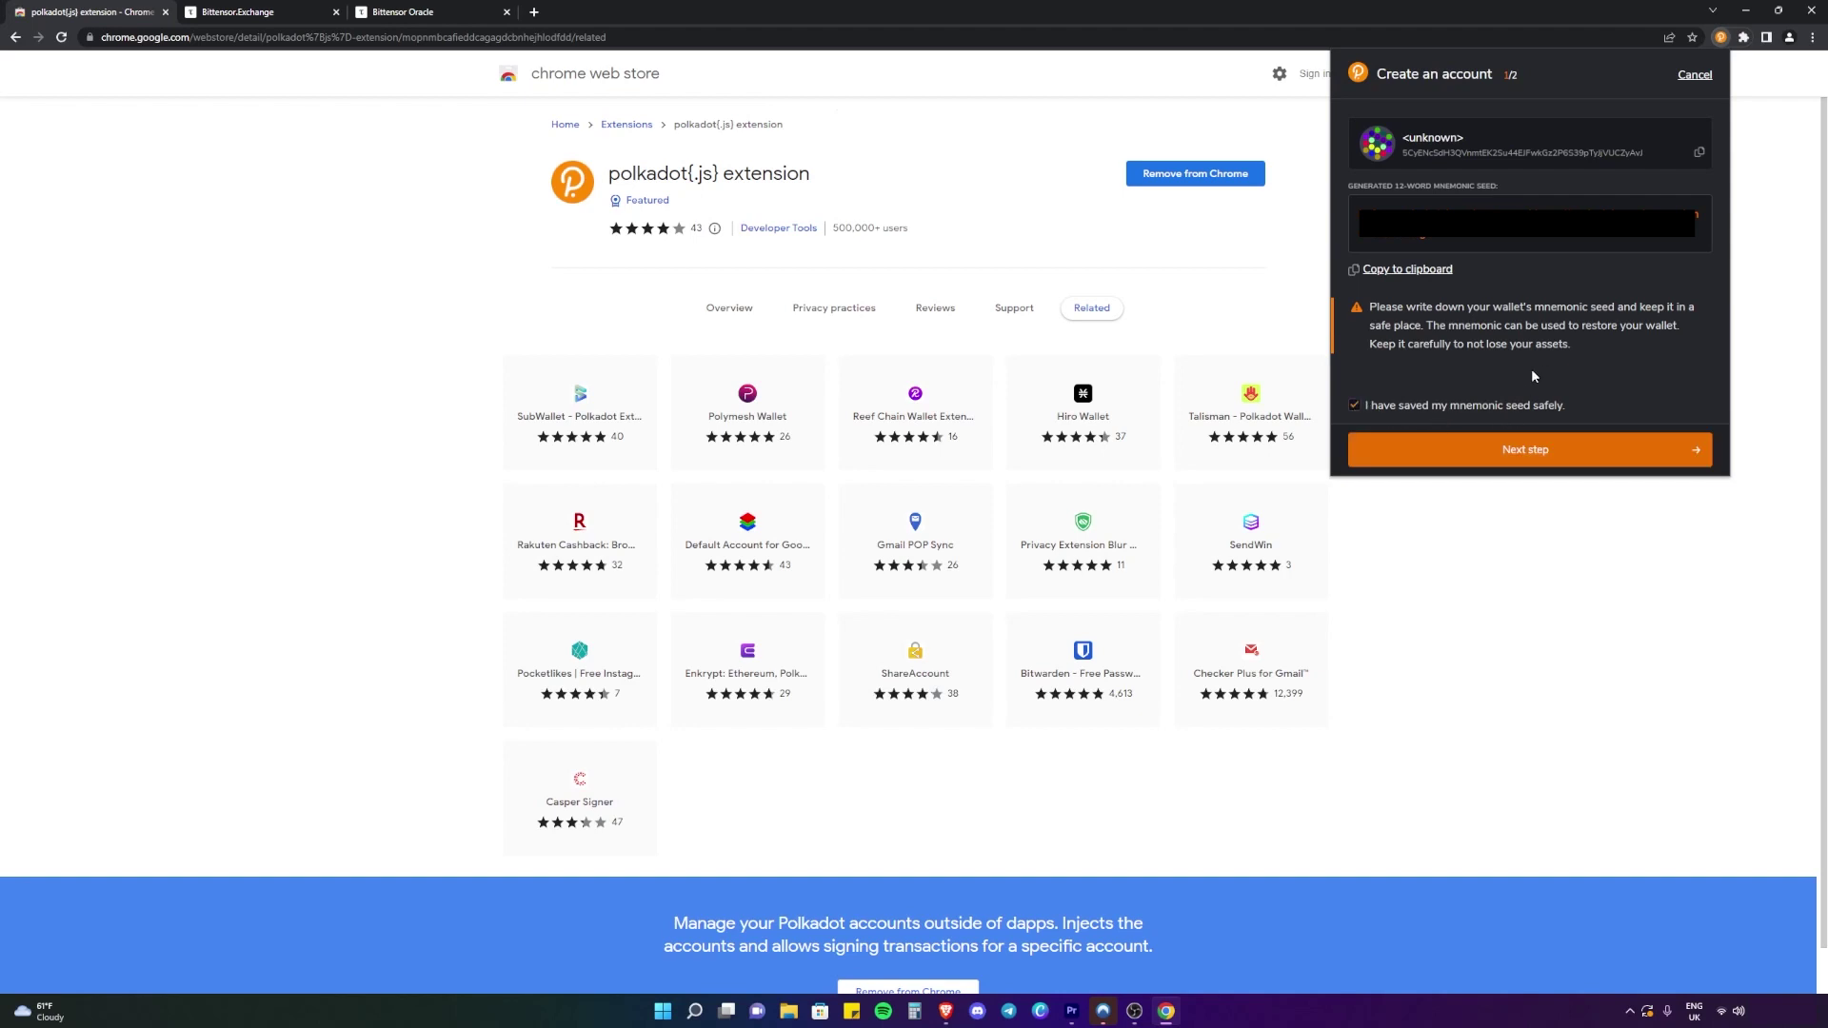
click(1526, 450)
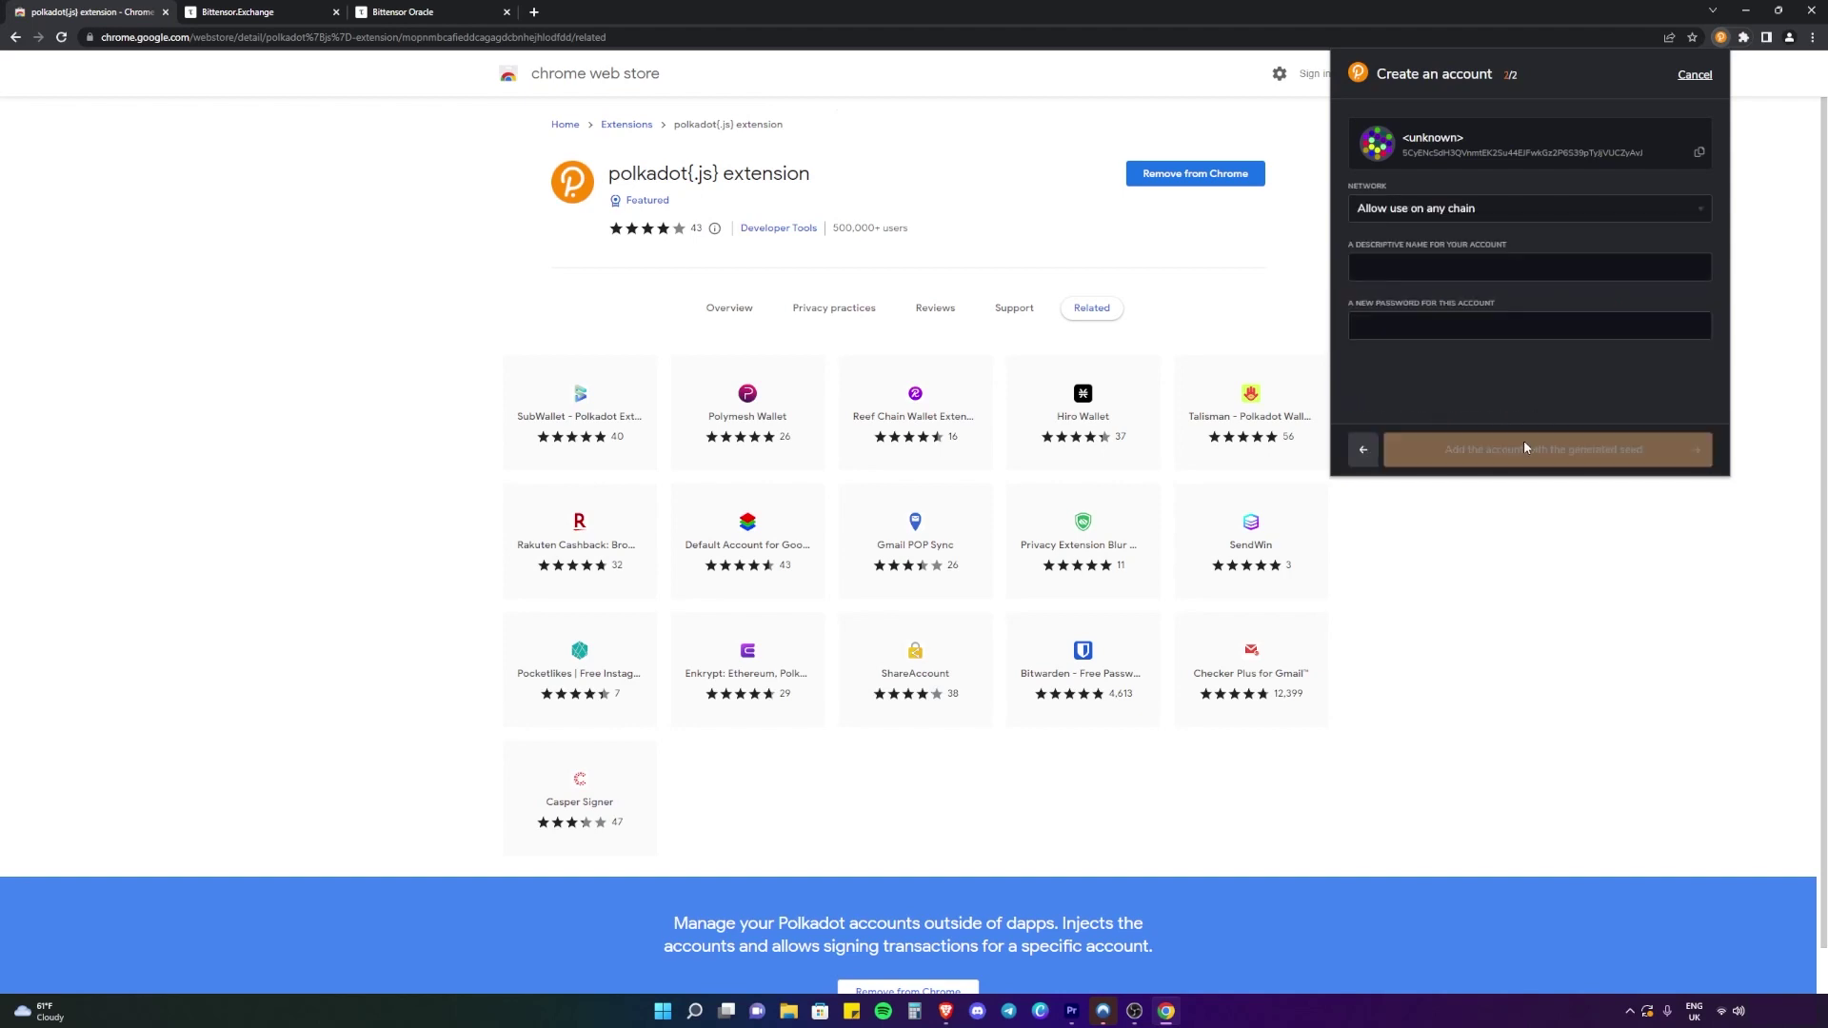
Name the new wallet account "Buy TAO", enter and repeat the account password, and add the account with the generated seed
text(Buy TAO)
key(Tab)
key(ctrl+v)
key(Tab)
key(ctrl+v)
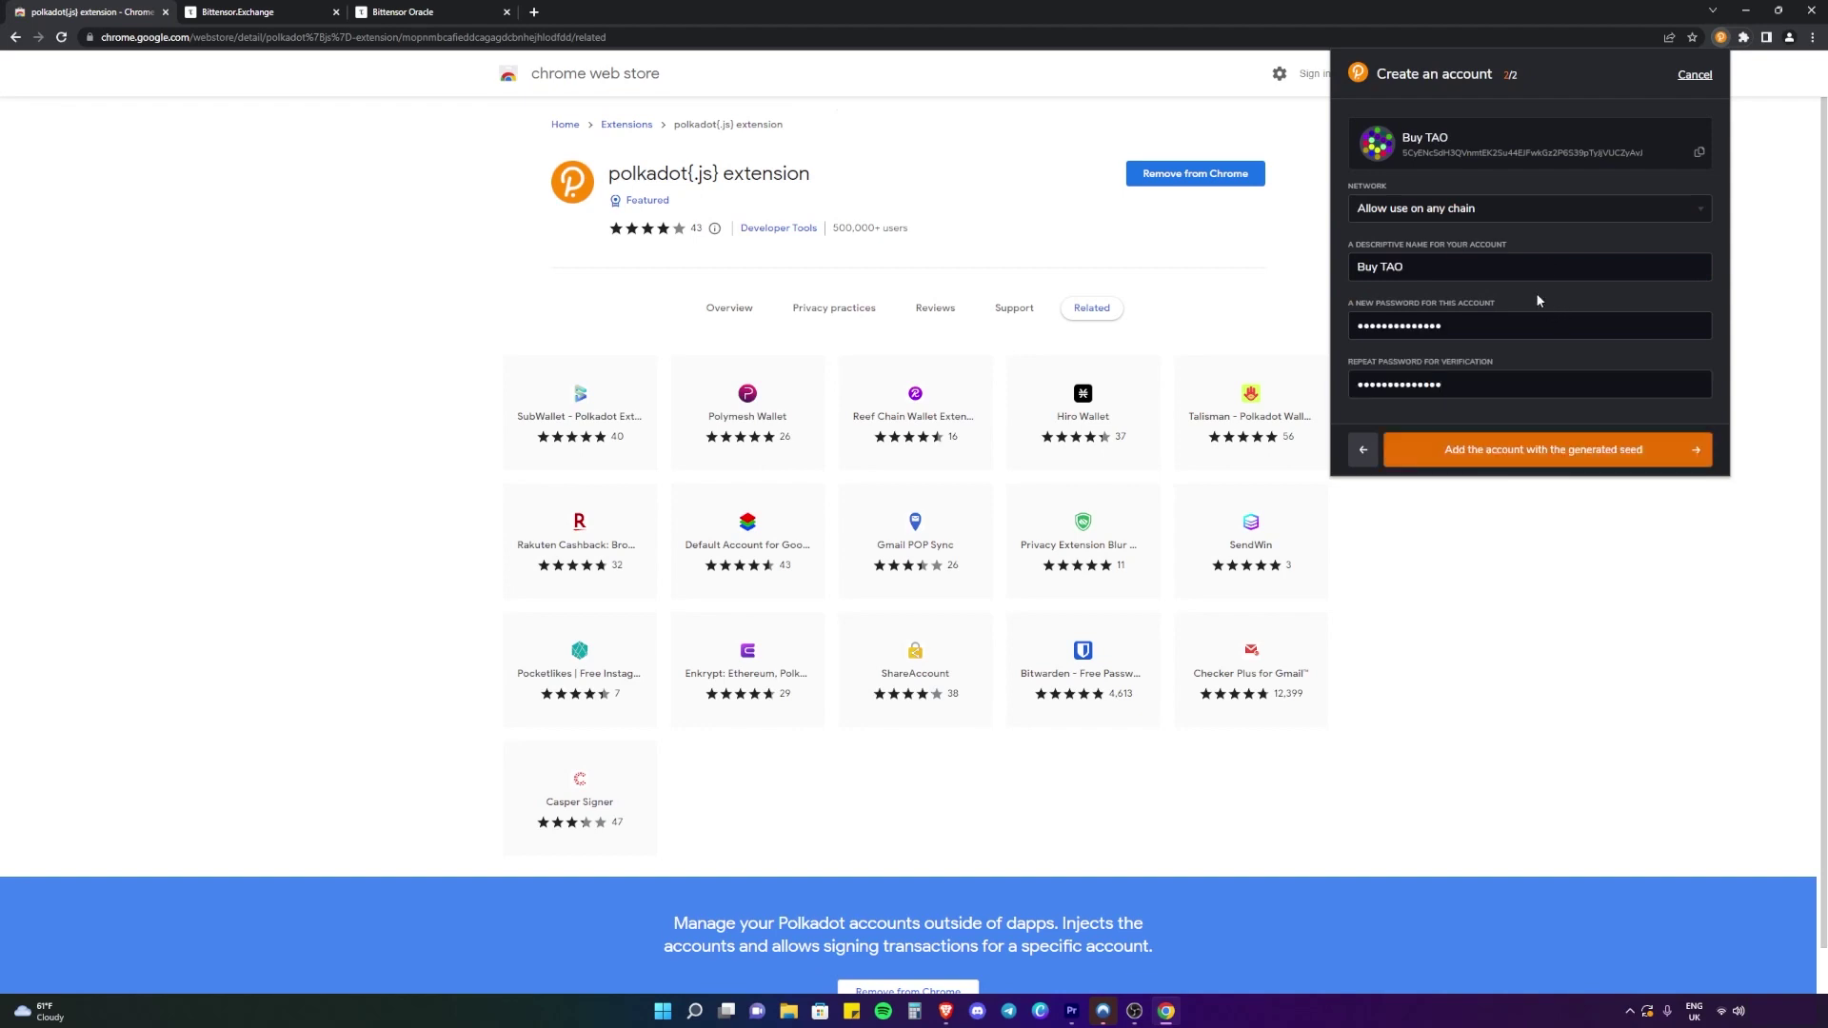
click(1543, 450)
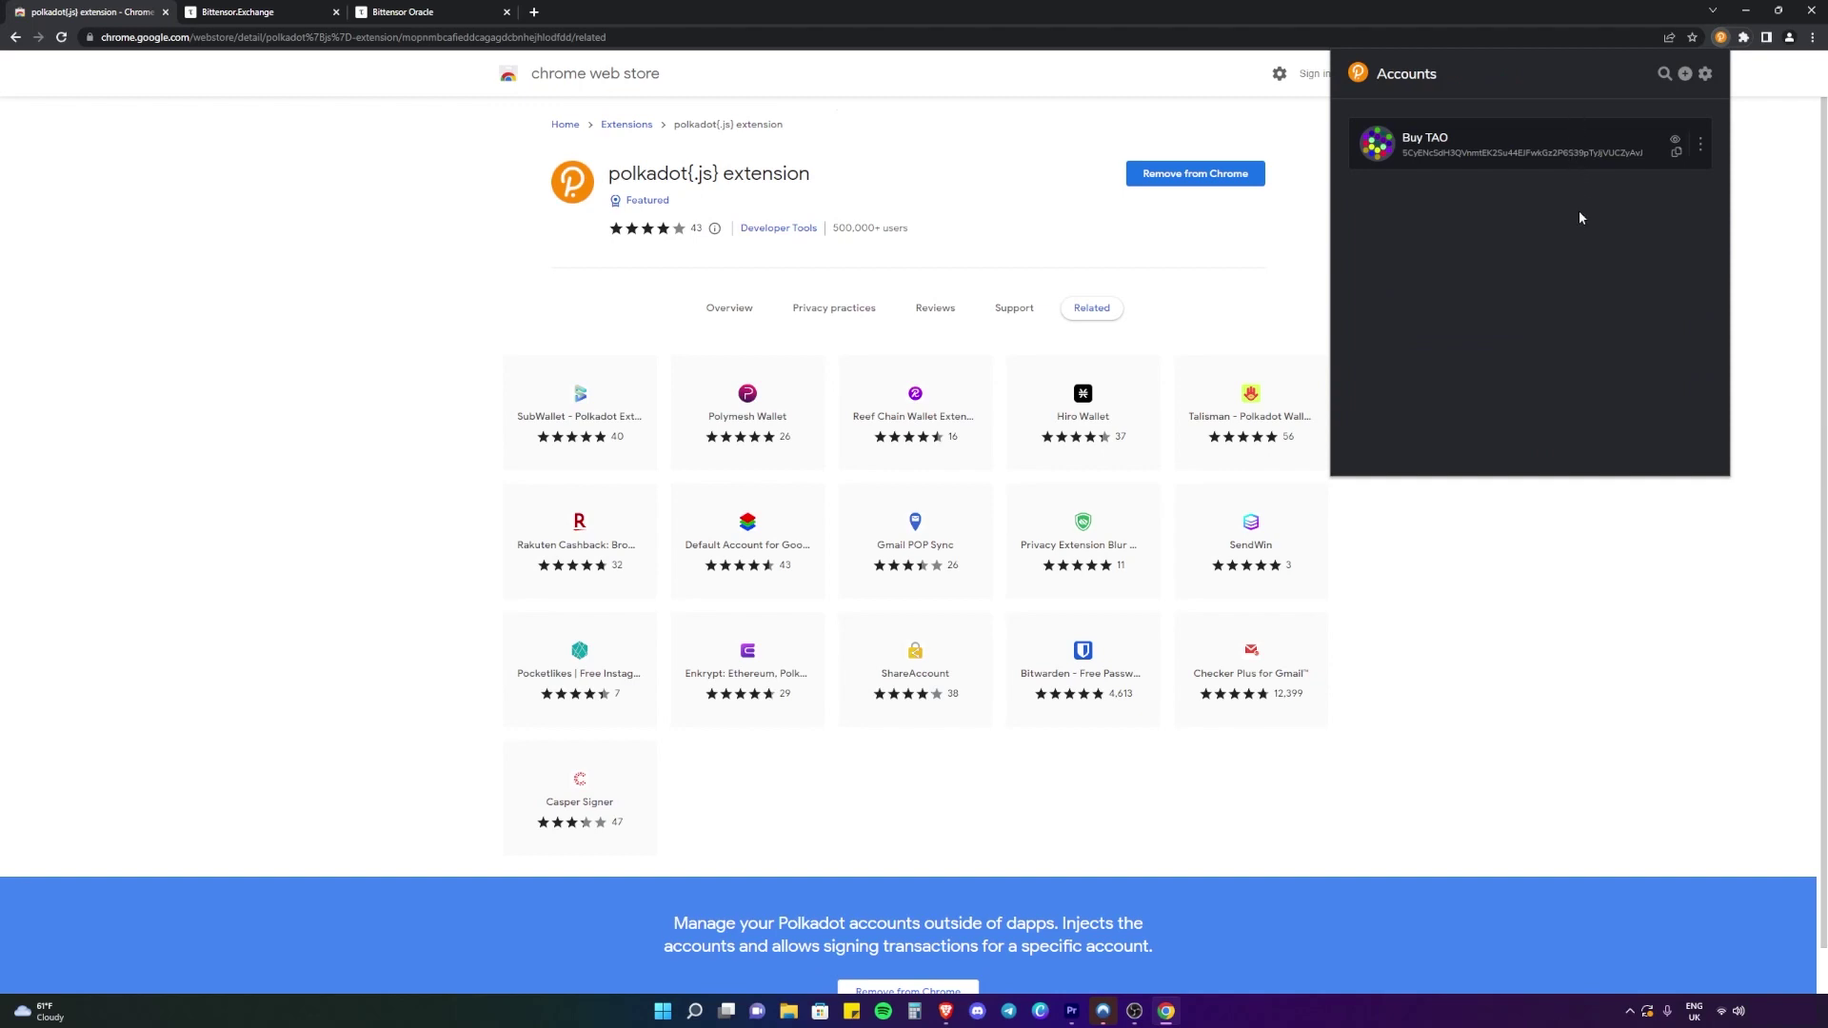
Choose to buy the sell order for 10 Tao at $20.90 per Tao on Bittensor.Exchange
click(242, 13)
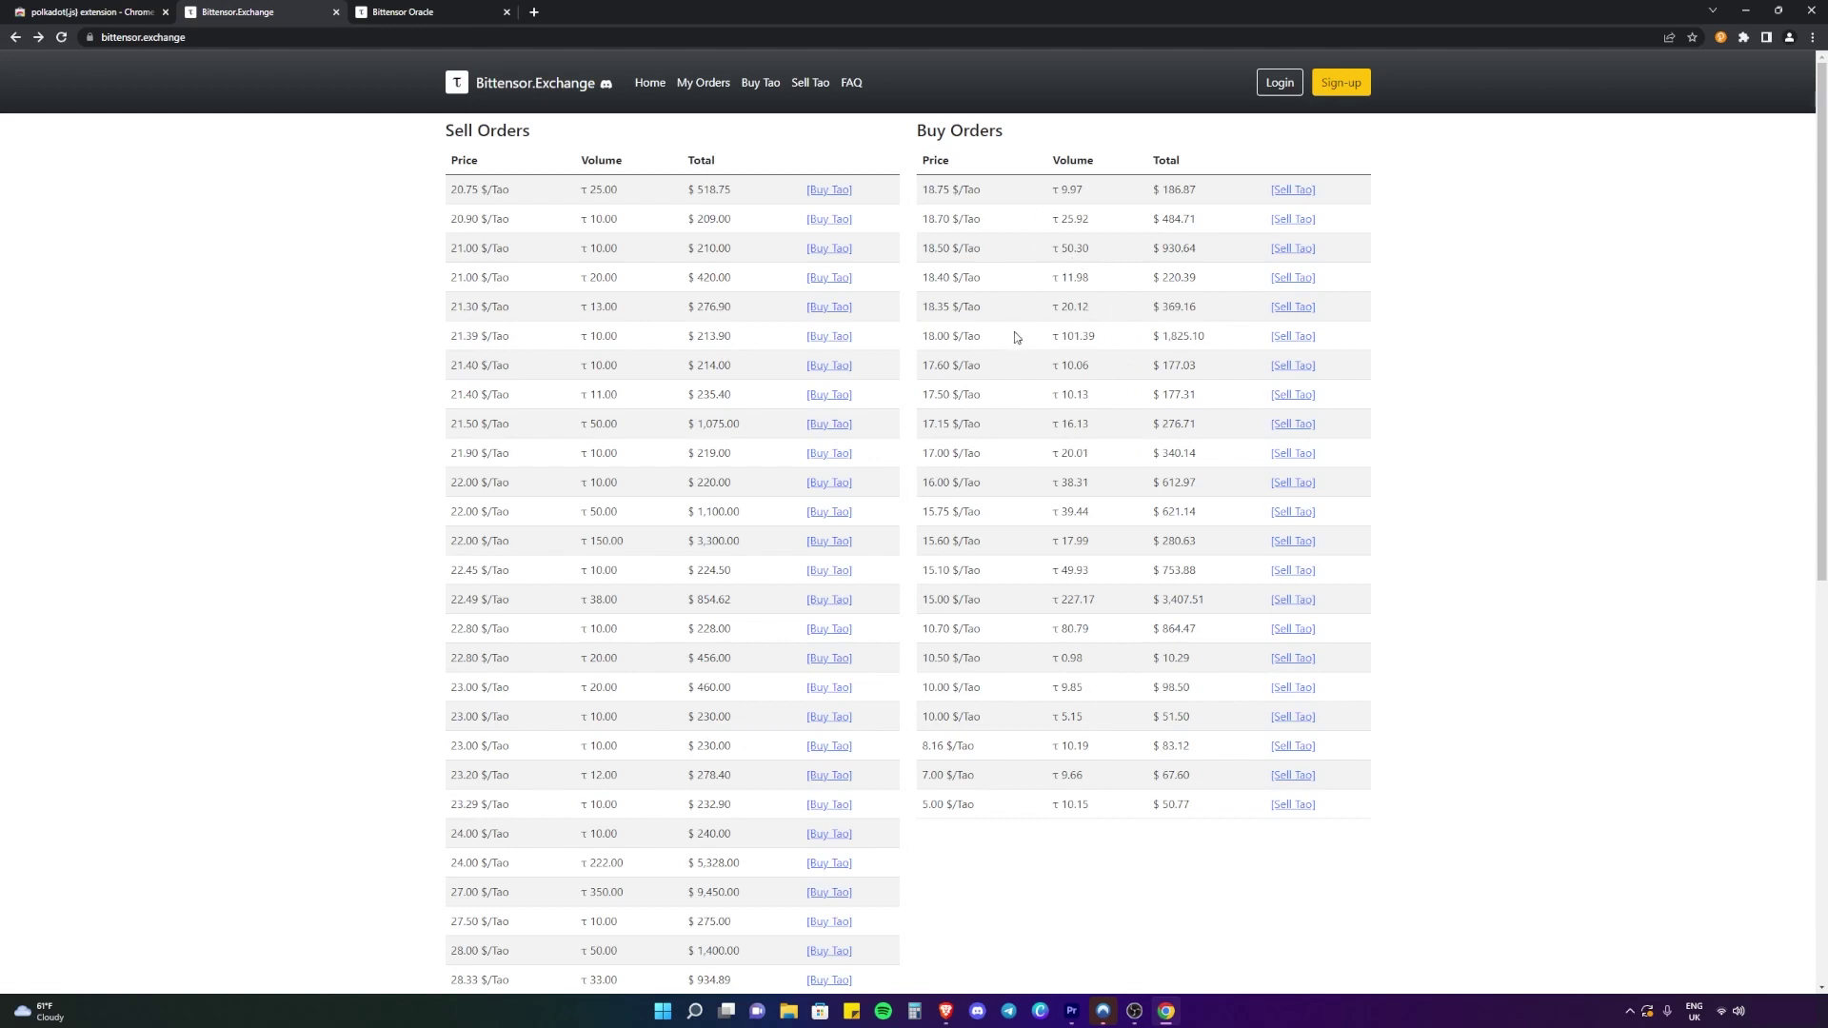
click(827, 224)
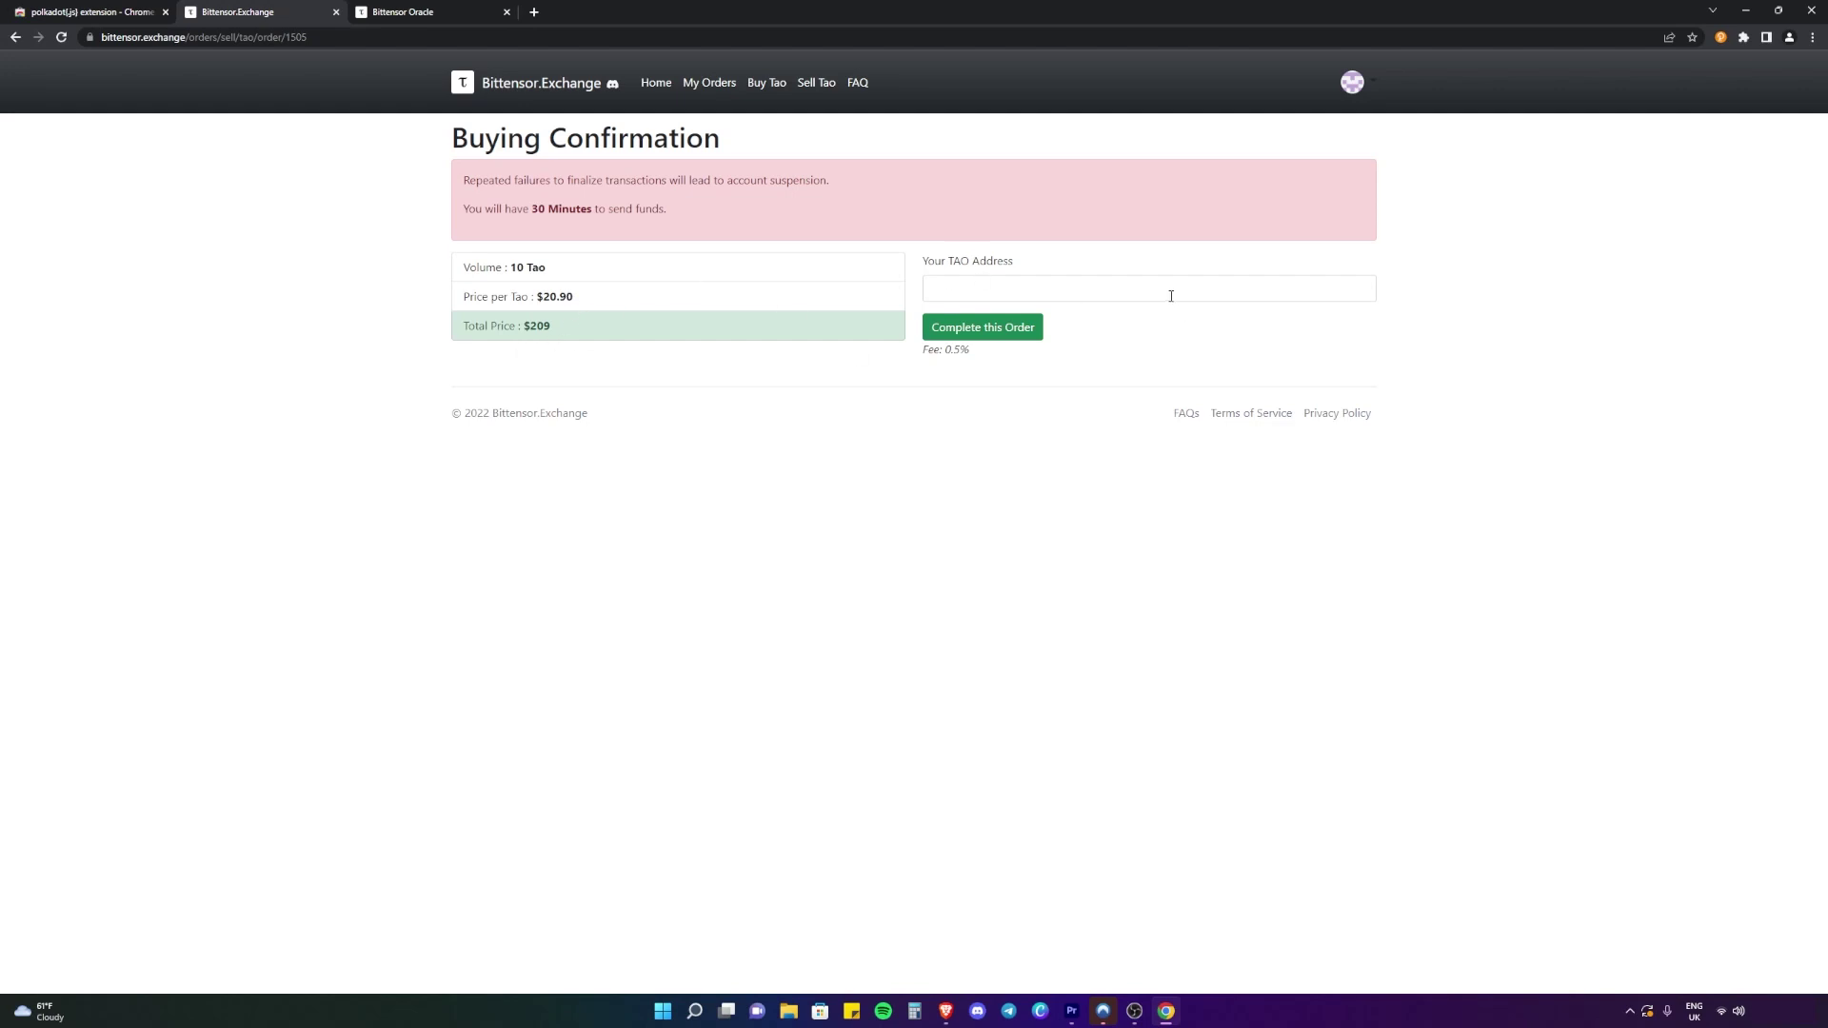
Paste the Buy TAO wallet address as the order's TAO address and complete the order for 10 Tao
click(1716, 40)
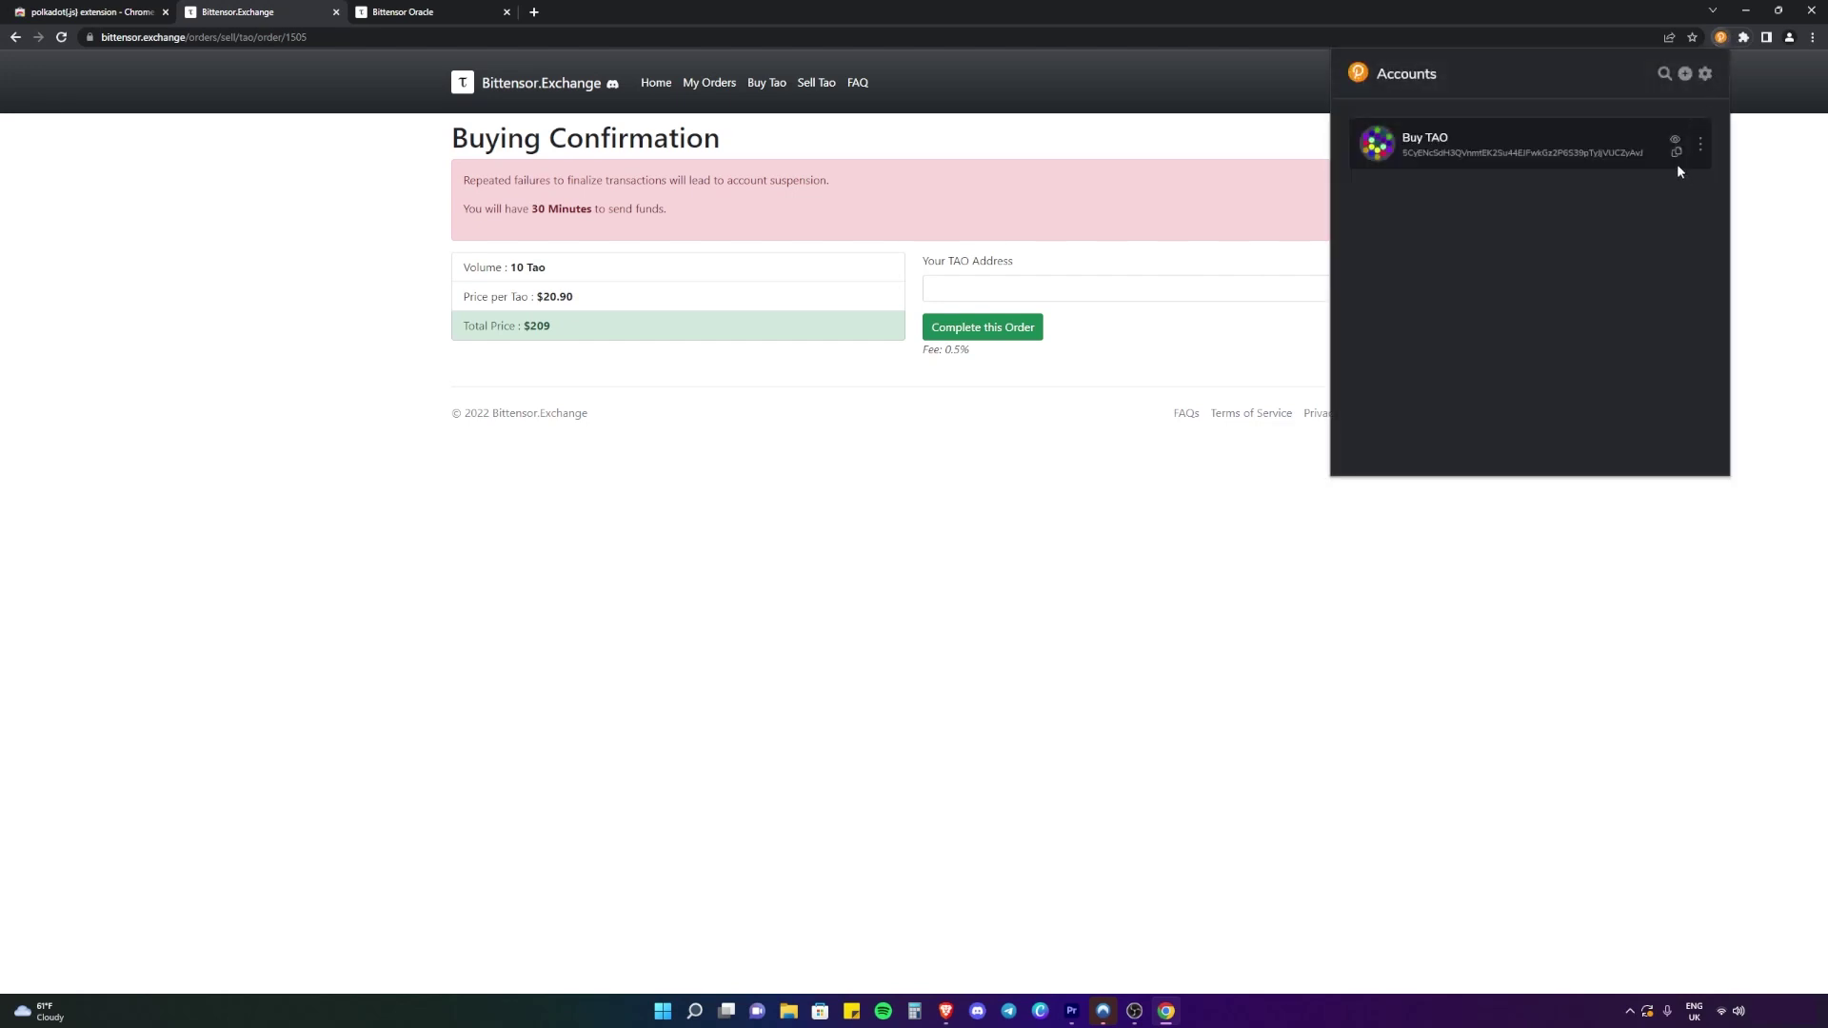
click(1676, 153)
click(1307, 259)
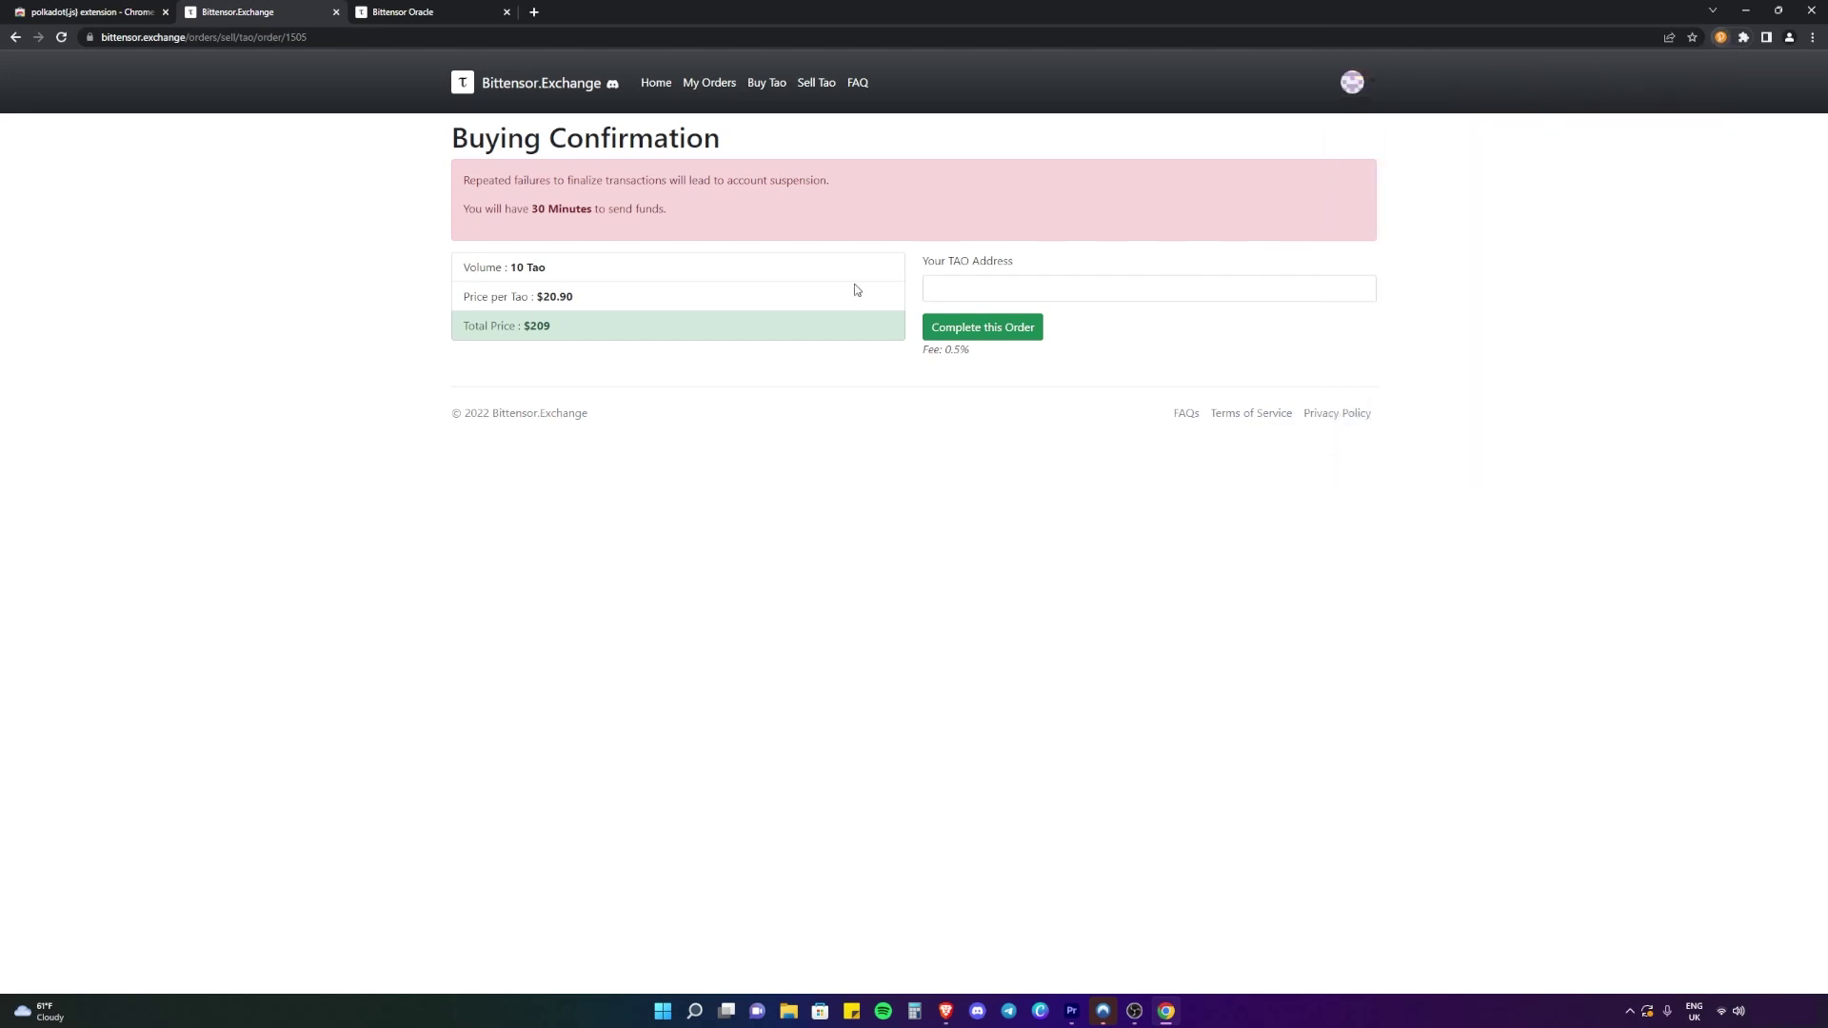
right_click(1054, 282)
click(1001, 410)
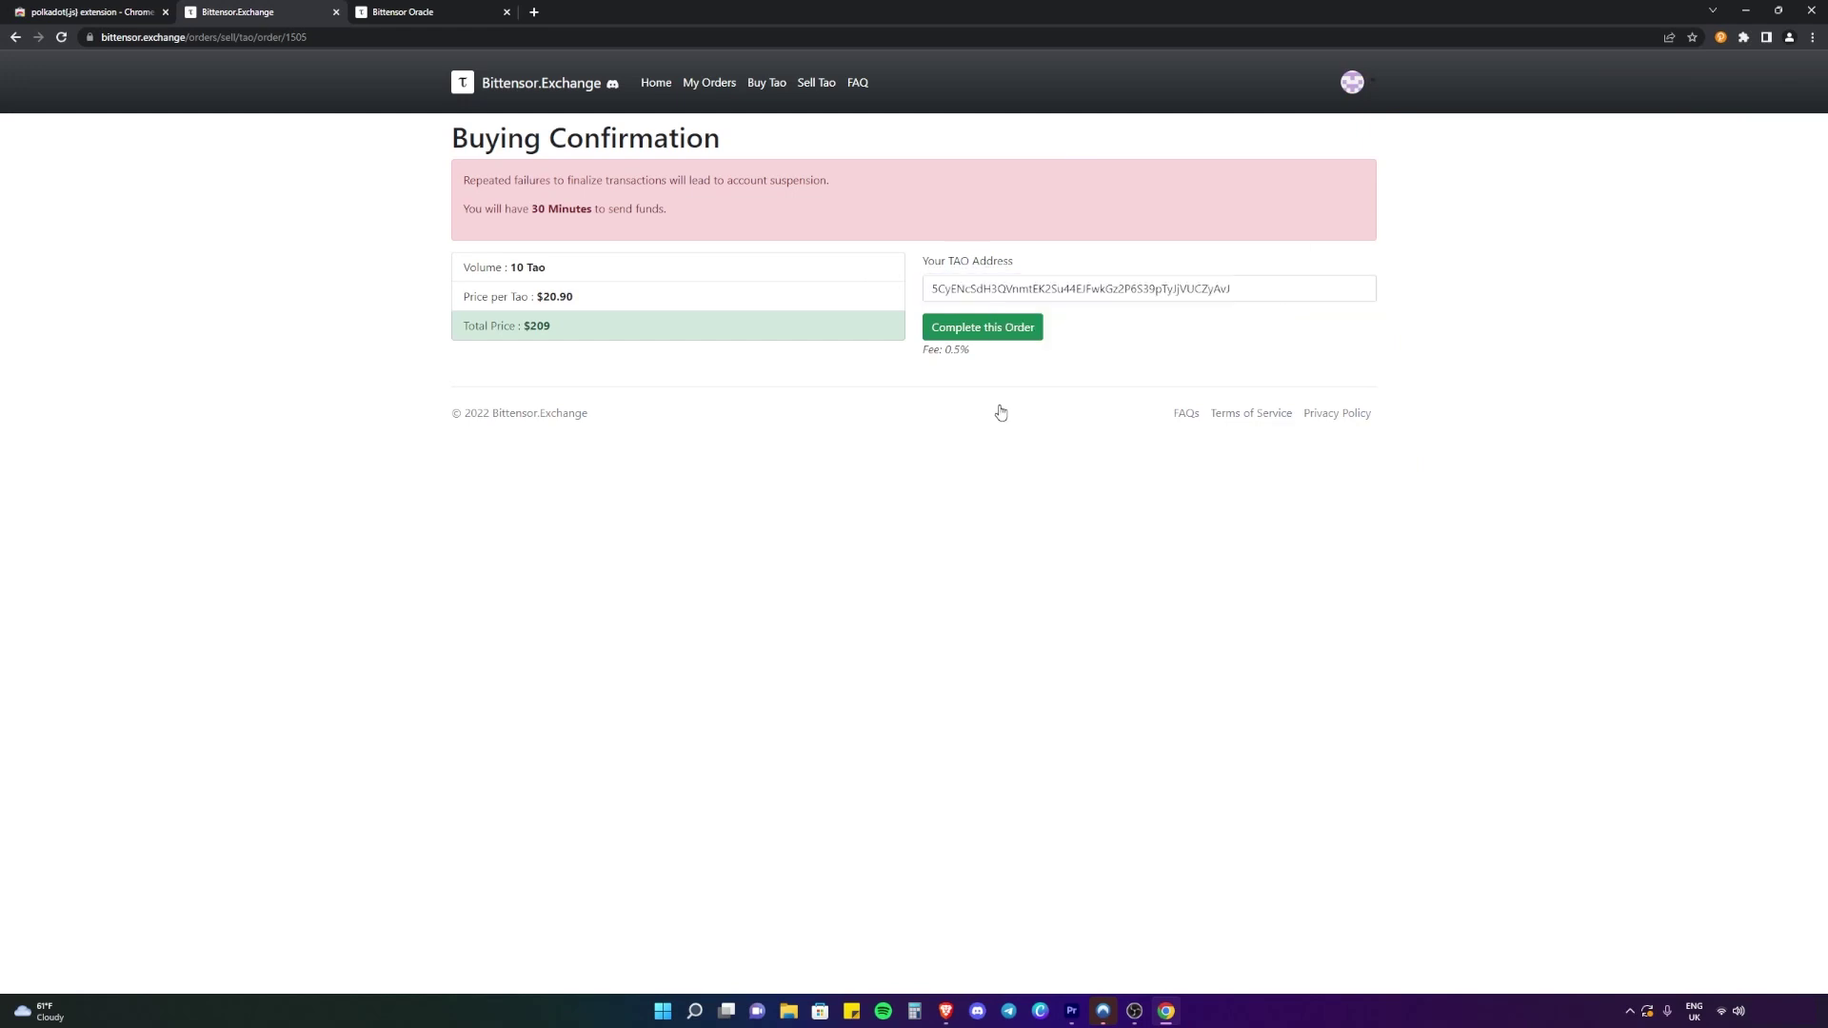
click(982, 335)
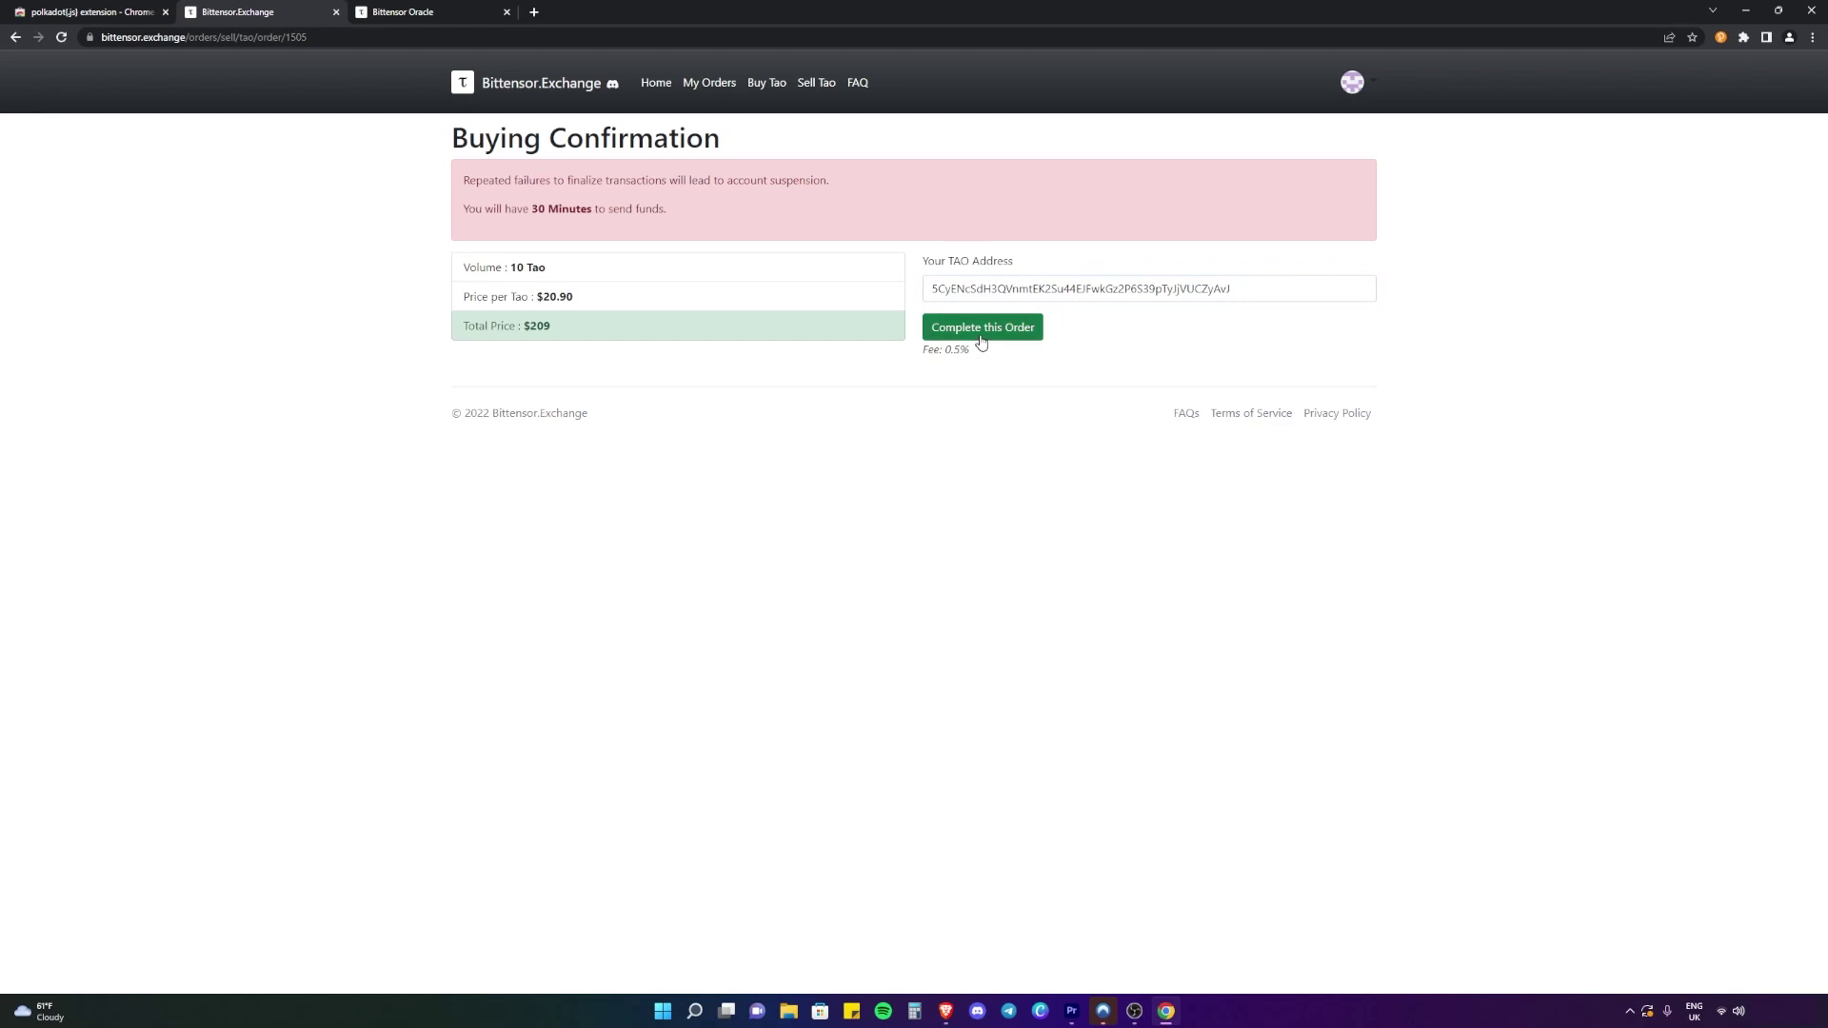
click(982, 335)
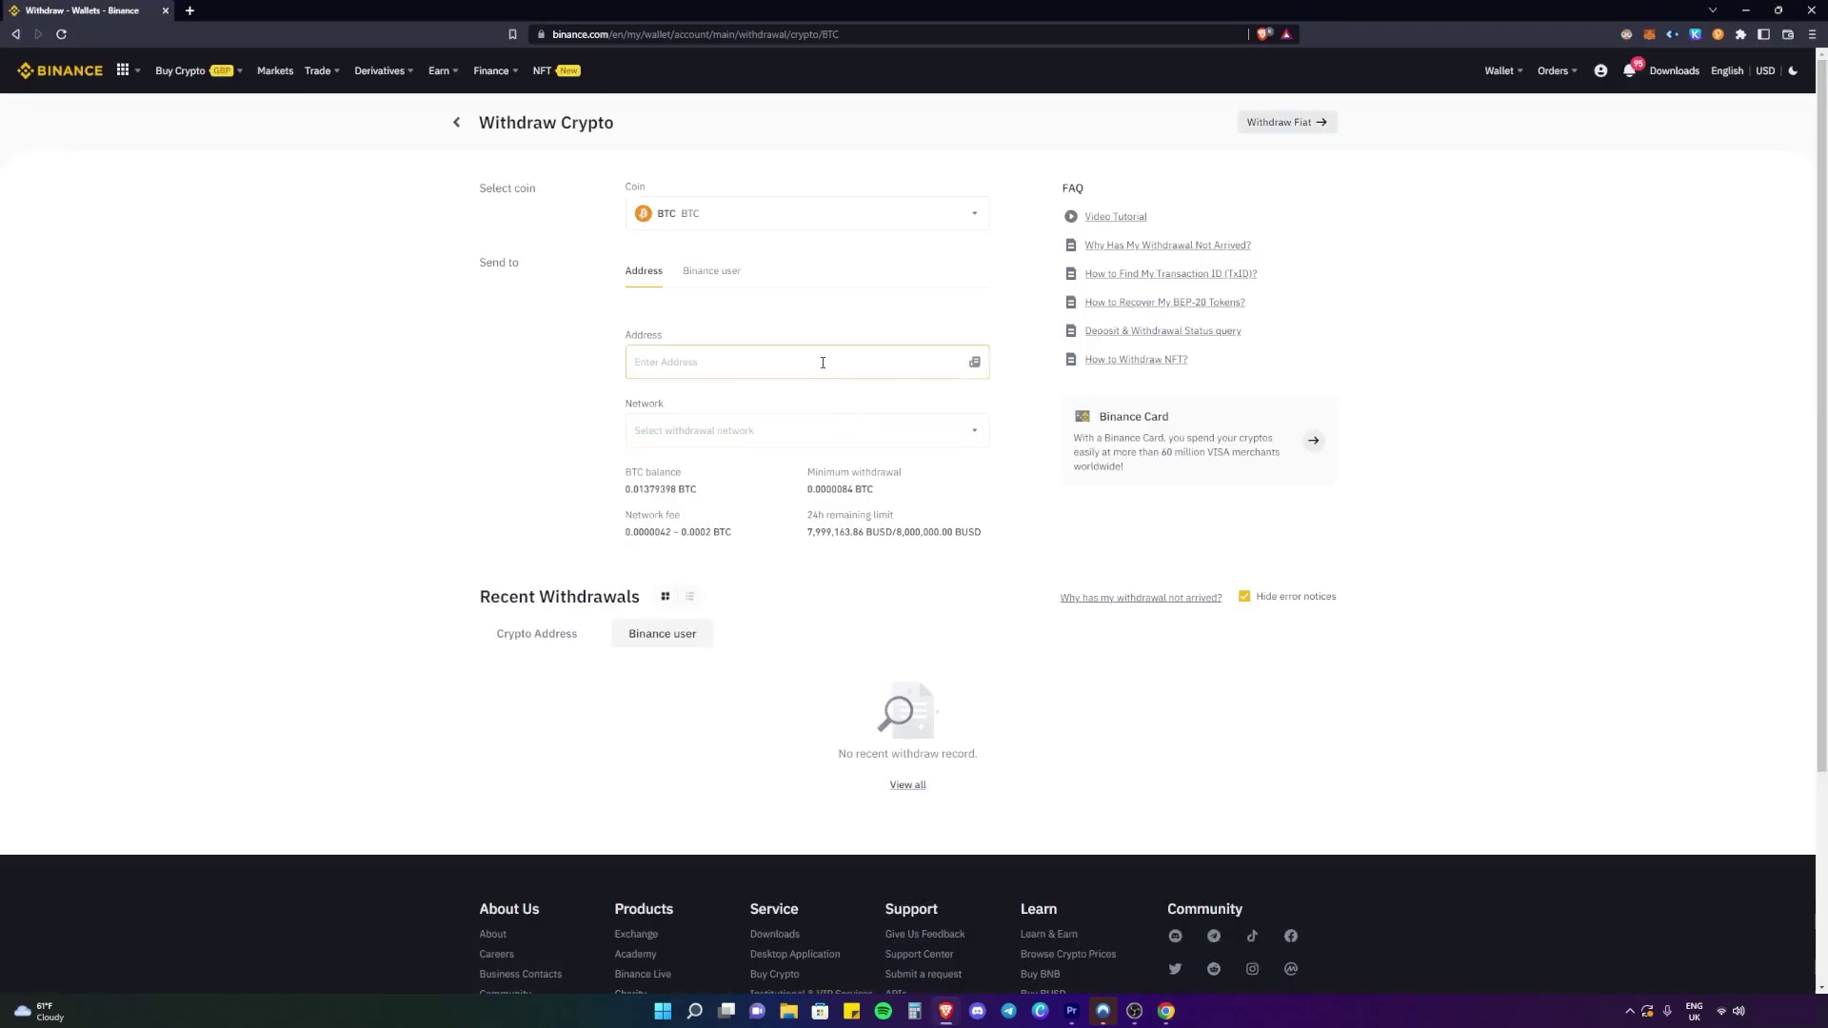
Copy the order's BTC payment address into the Binance BTC withdrawal form, using the BTC Bitcoin network
click(1165, 1011)
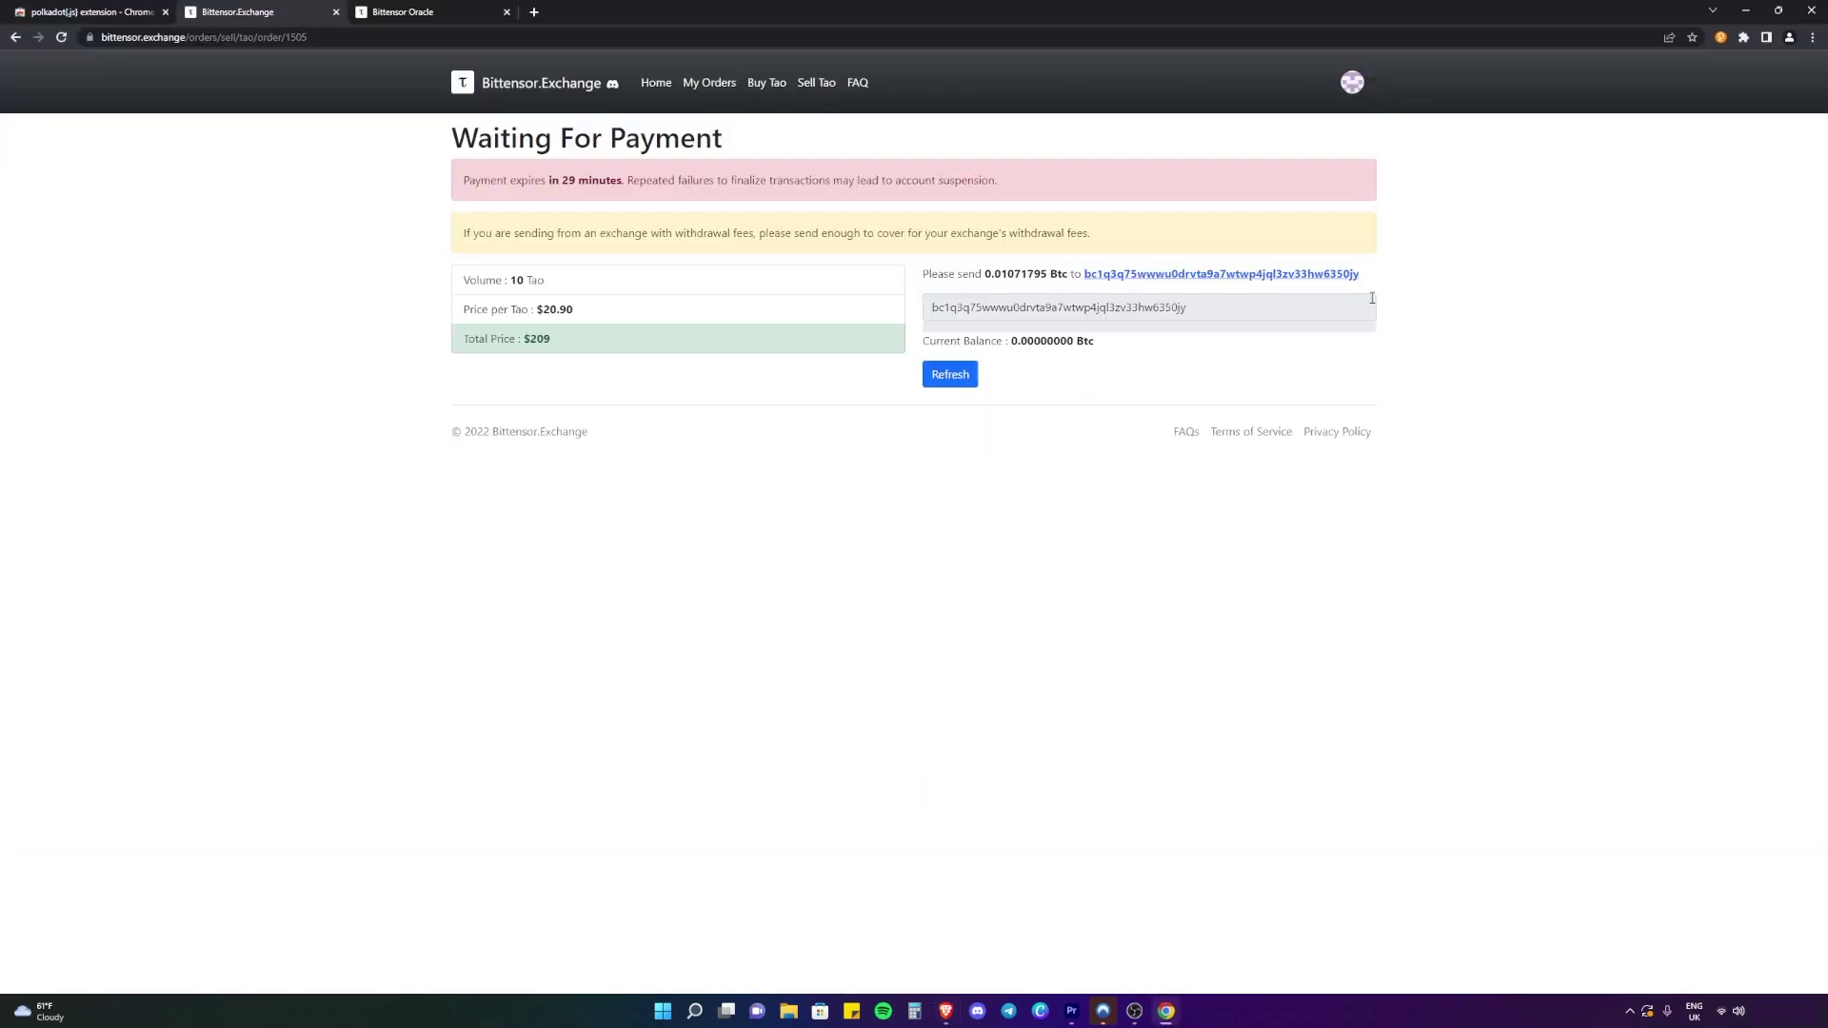
double_click(1173, 301)
key(ctrl+c)
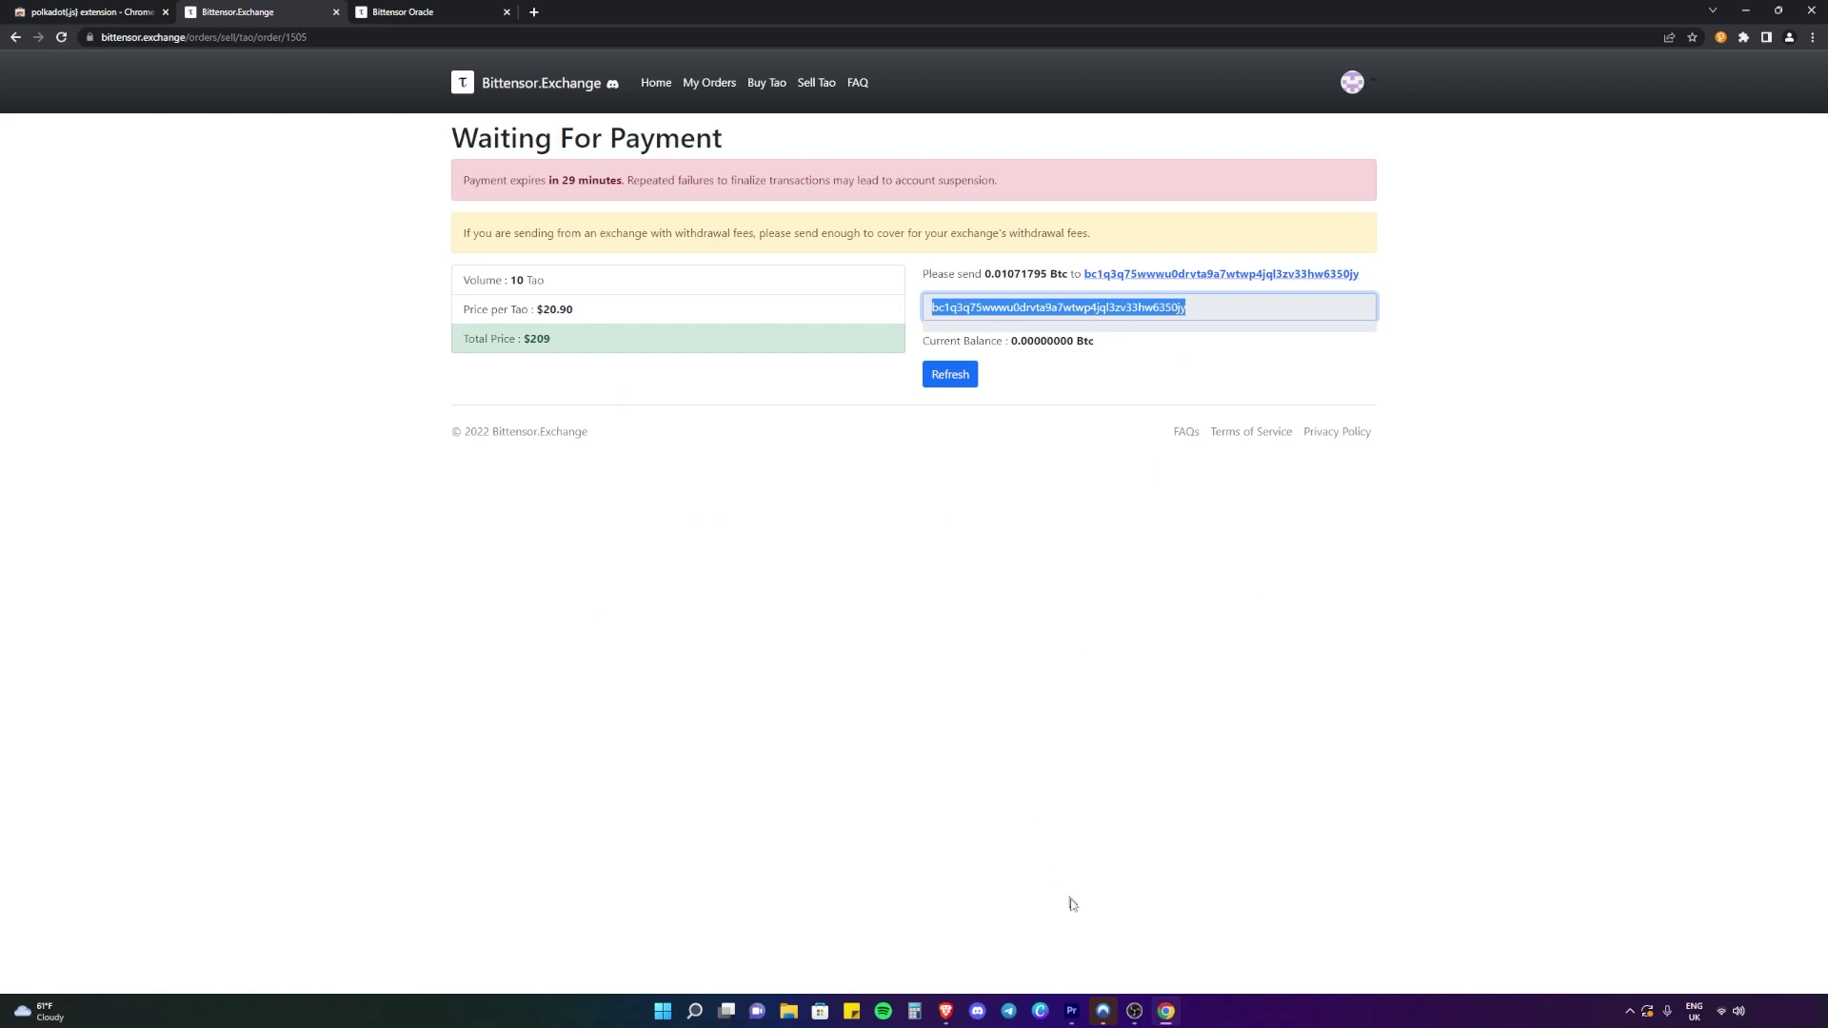
click(946, 1011)
click(759, 361)
key(ctrl+v)
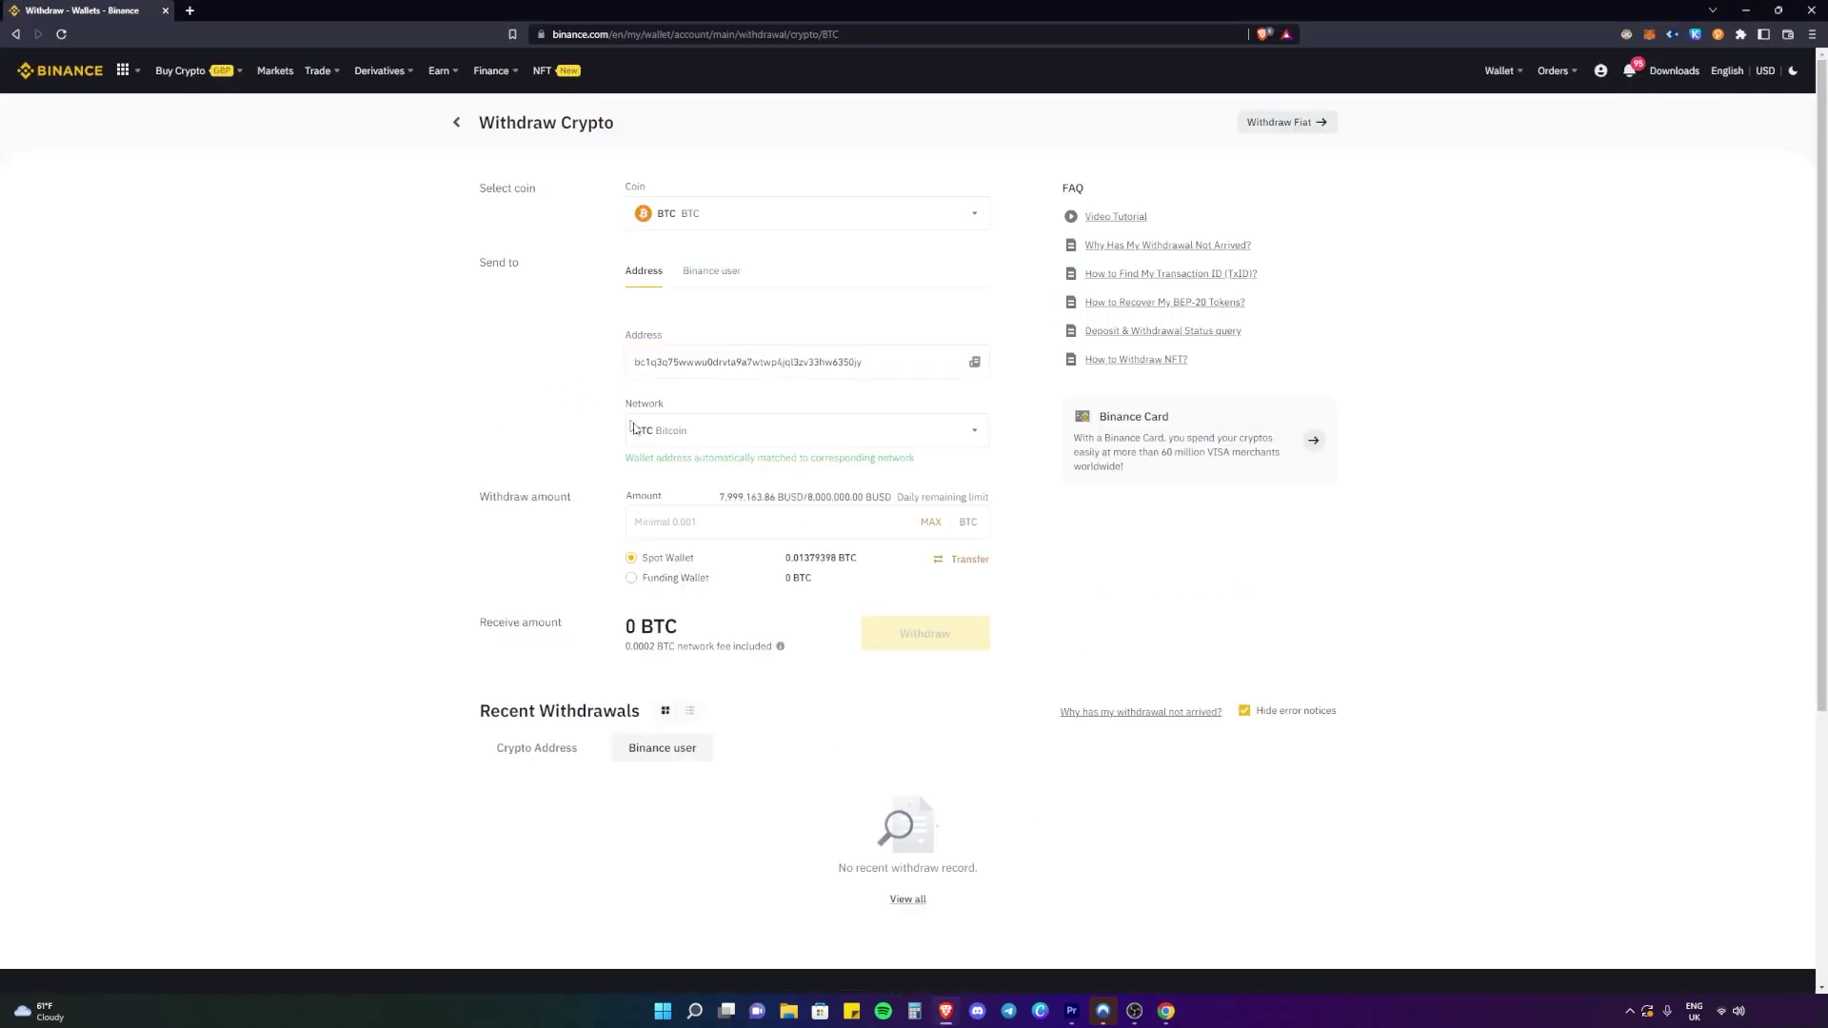
click(695, 428)
click(837, 538)
Copy the requested payment amount from the Bittensor.Exchange order and enter 0.01071795 BTC as the Binance withdrawal amount
click(677, 524)
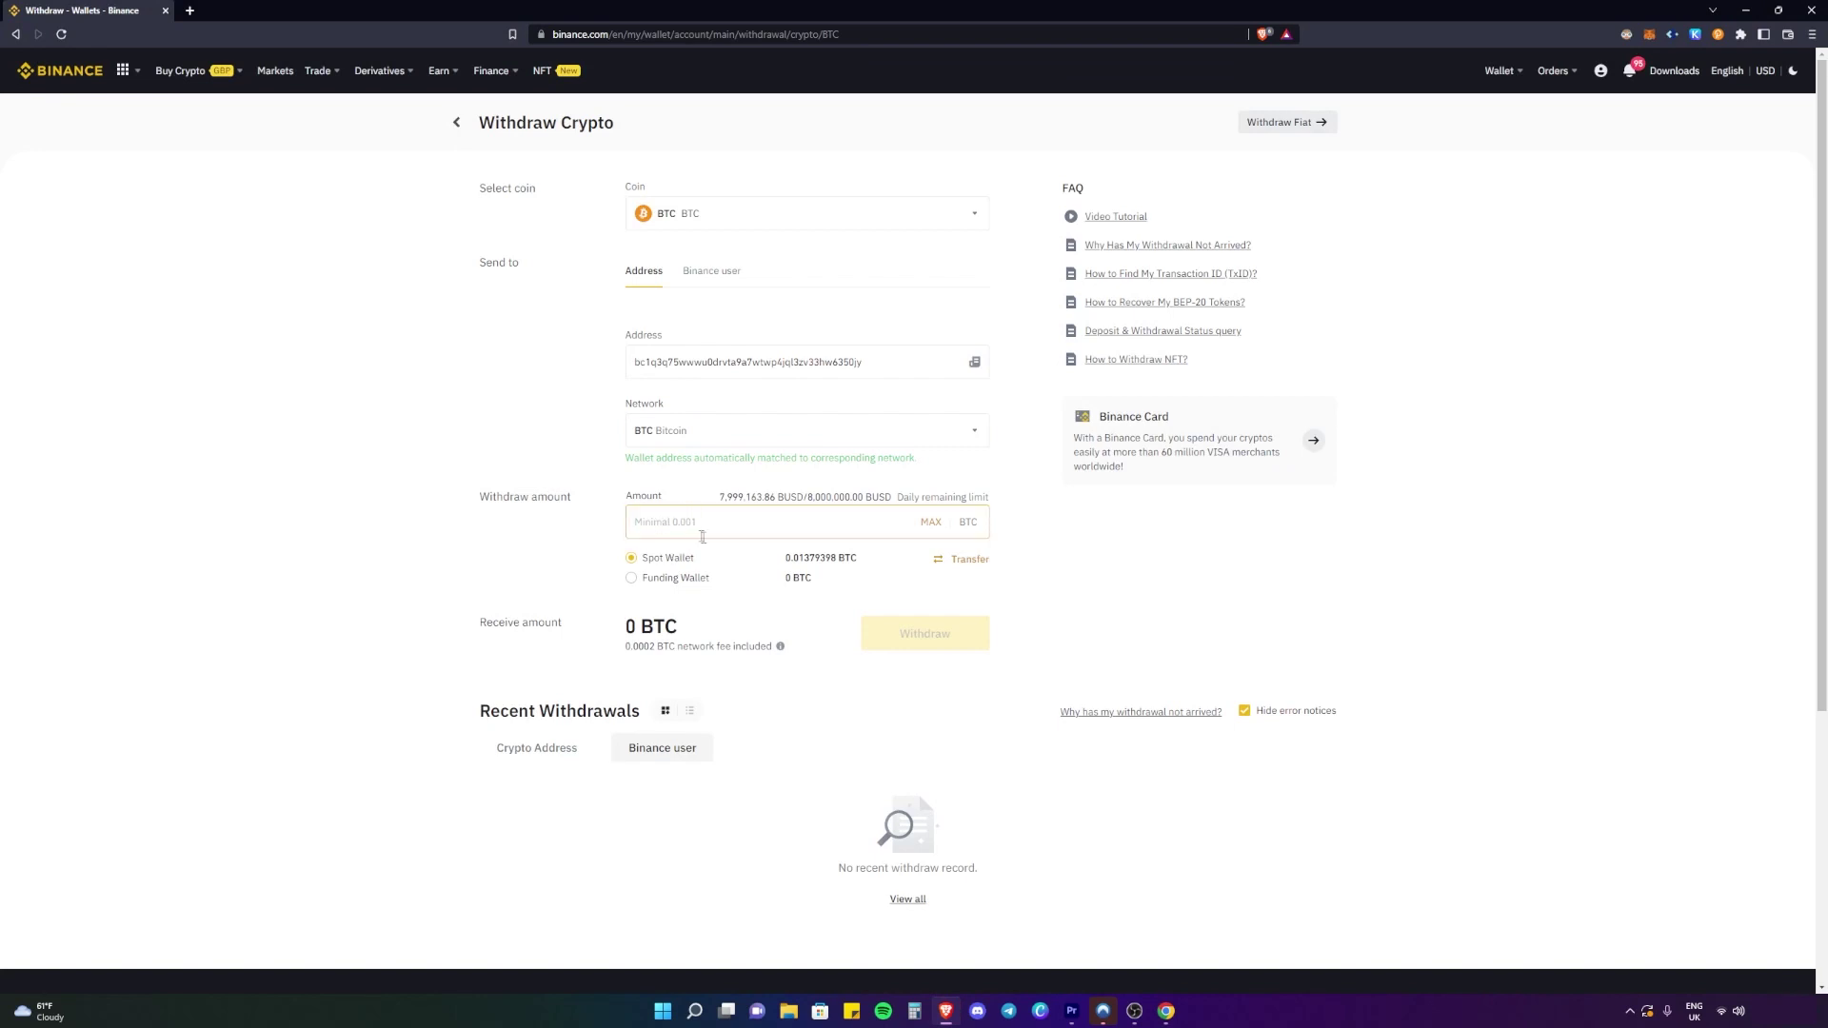
click(909, 766)
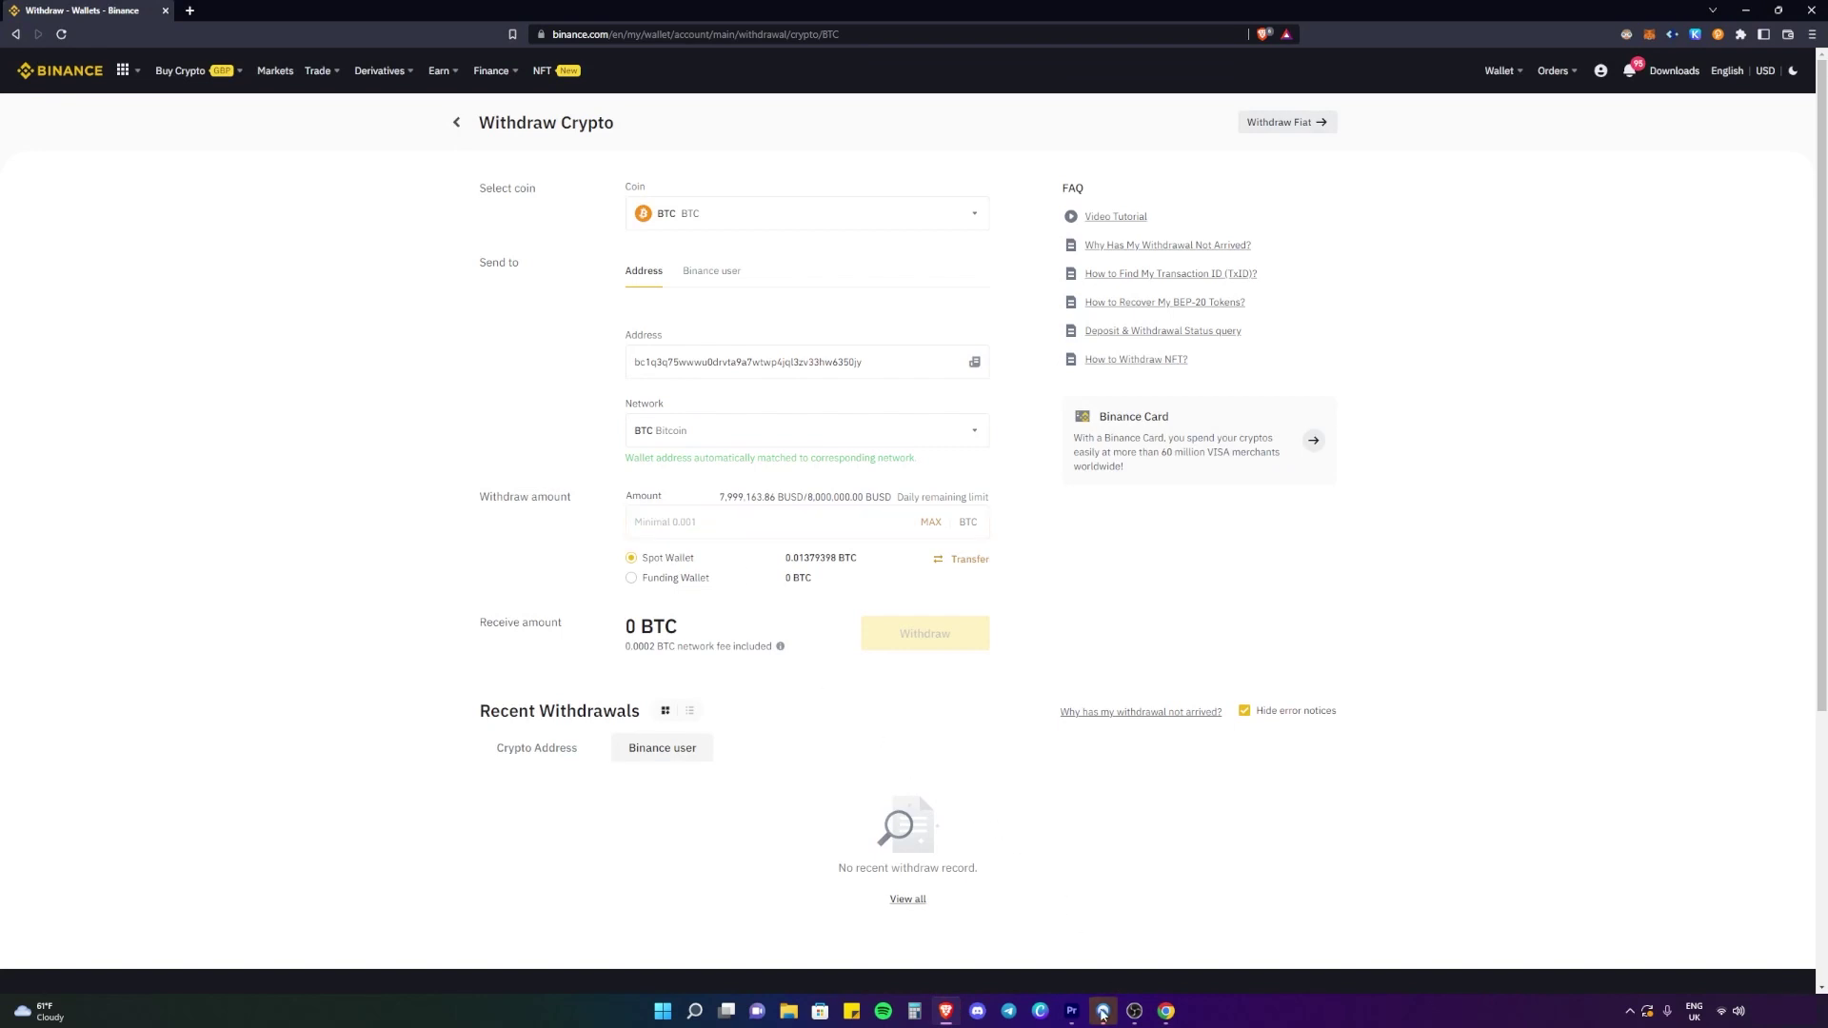
click(945, 1011)
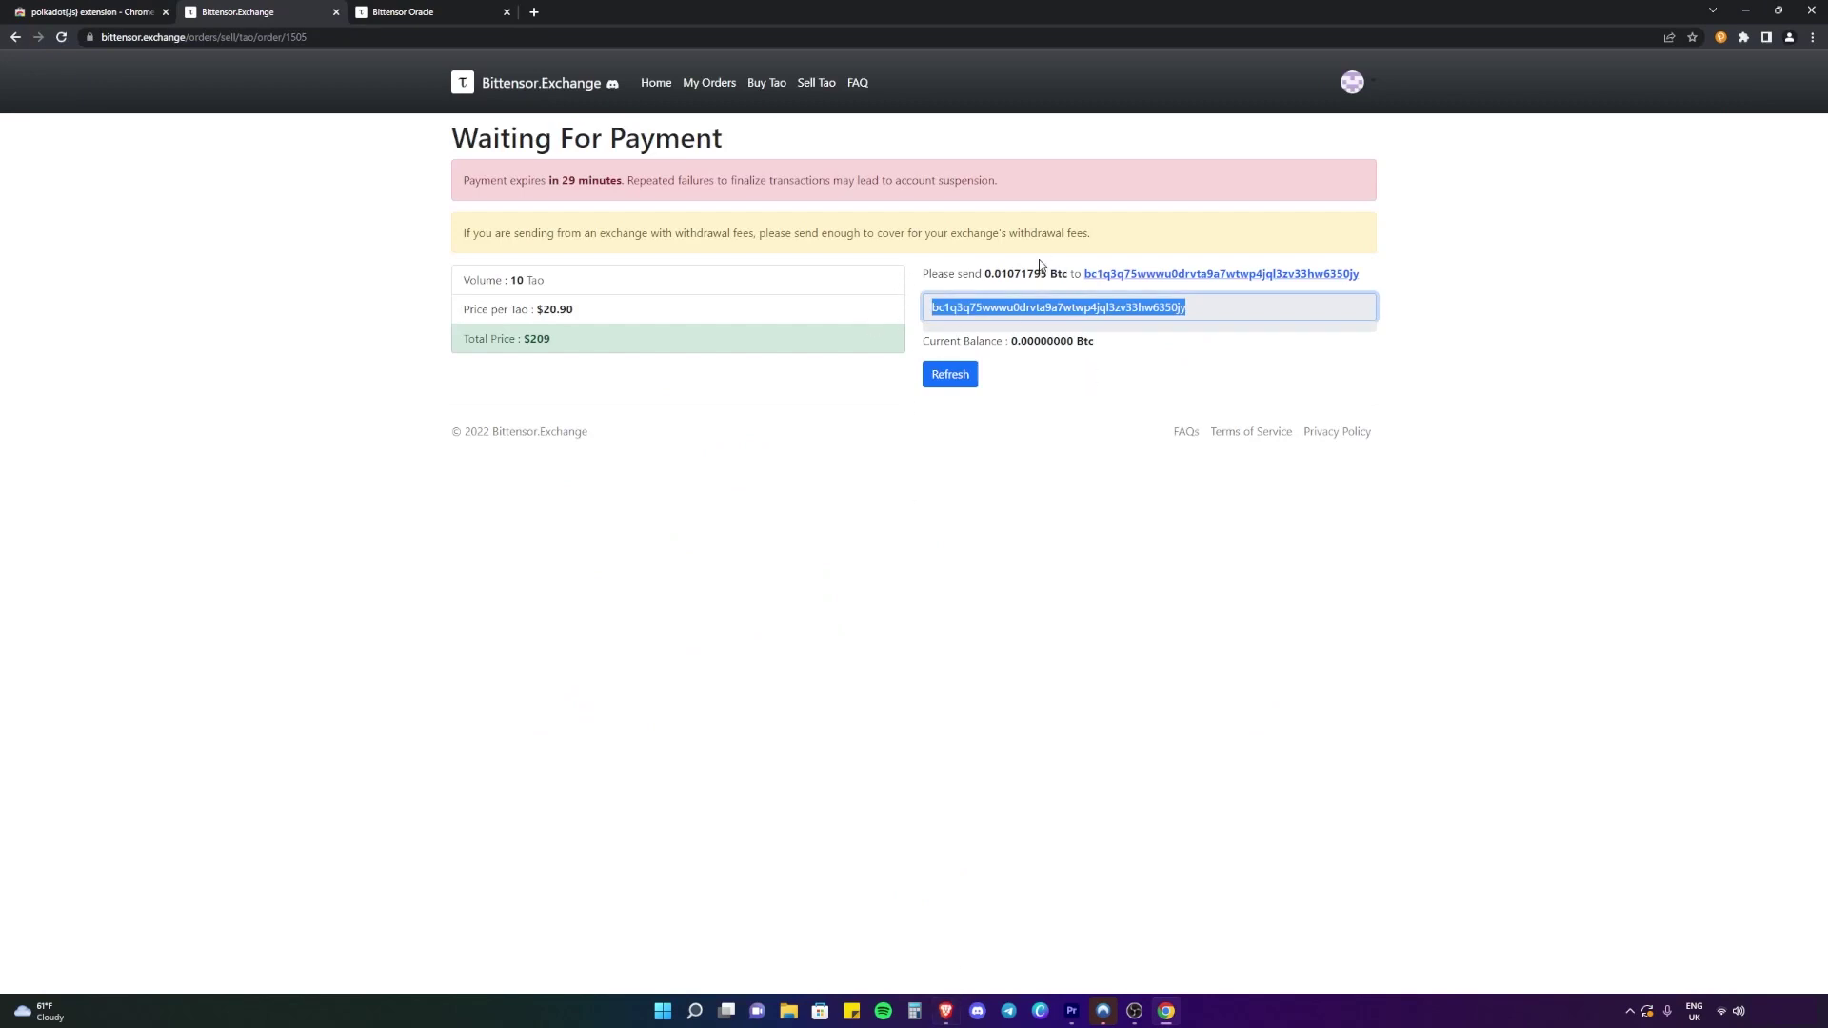
drag(1047, 274, 987, 280)
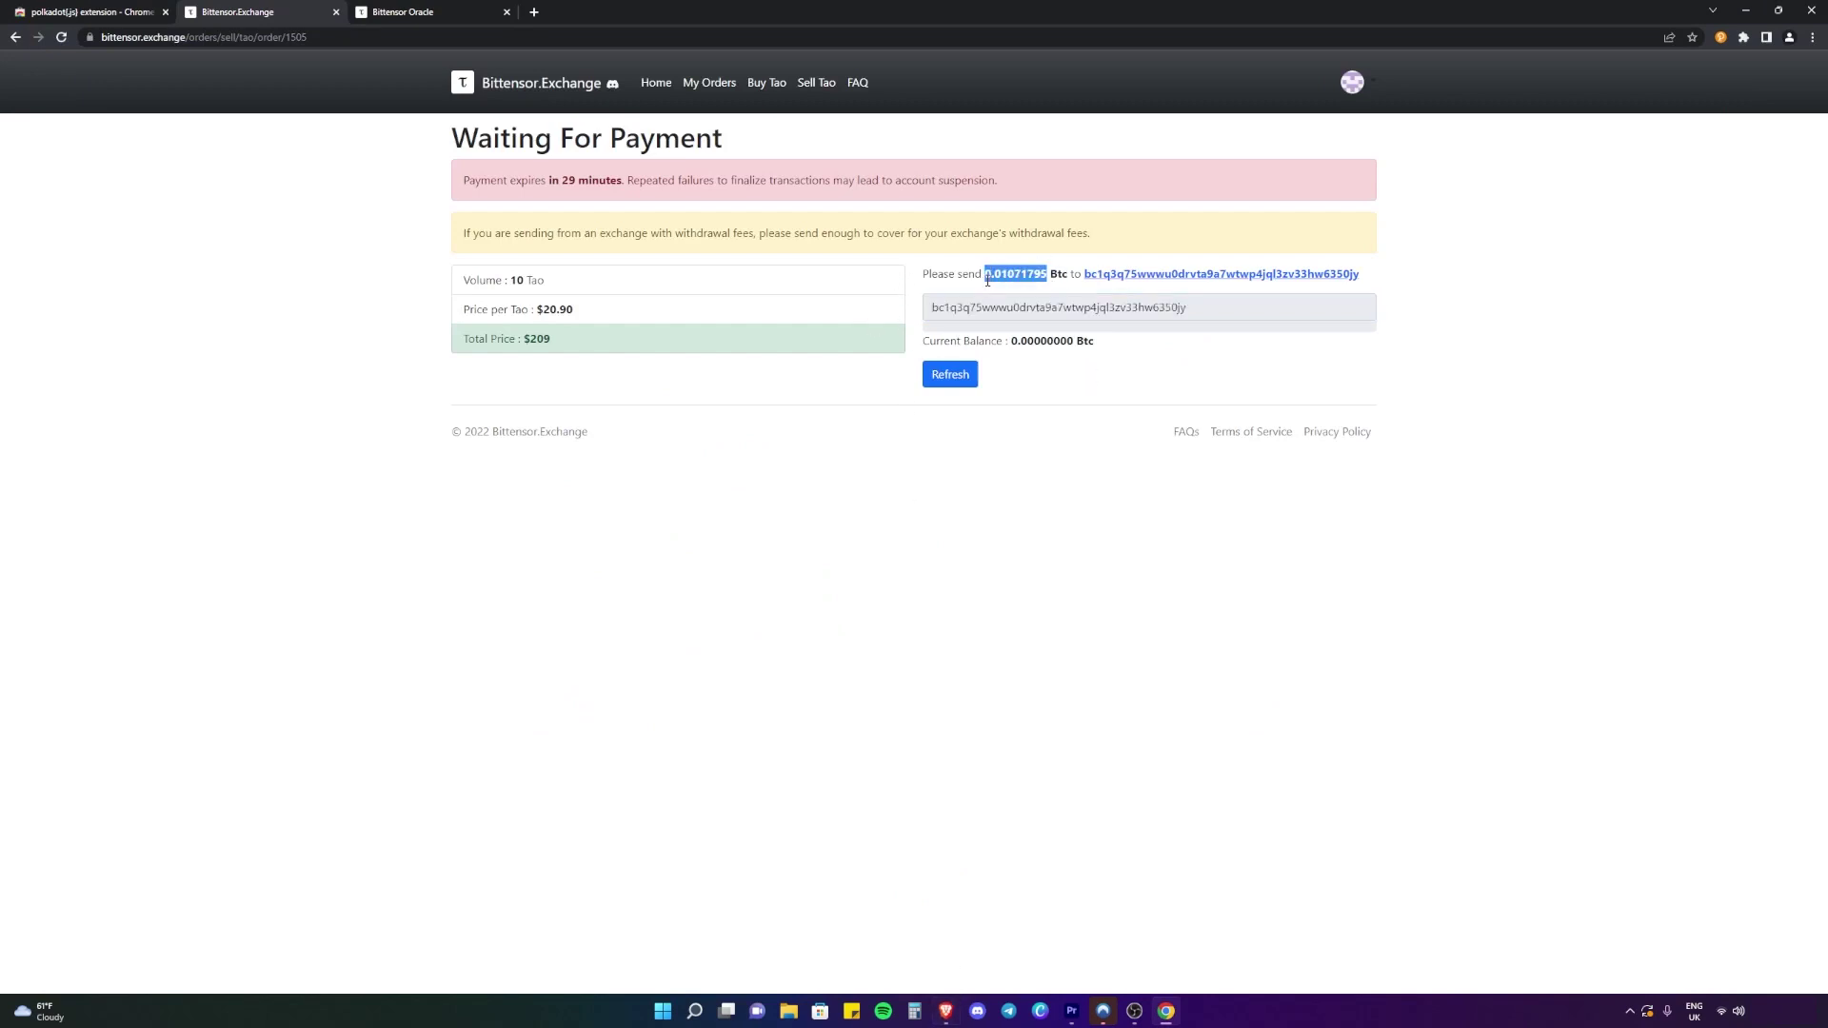
key(ctrl+c)
key(alt+Tab)
click(665, 522)
key(ctrl+v)
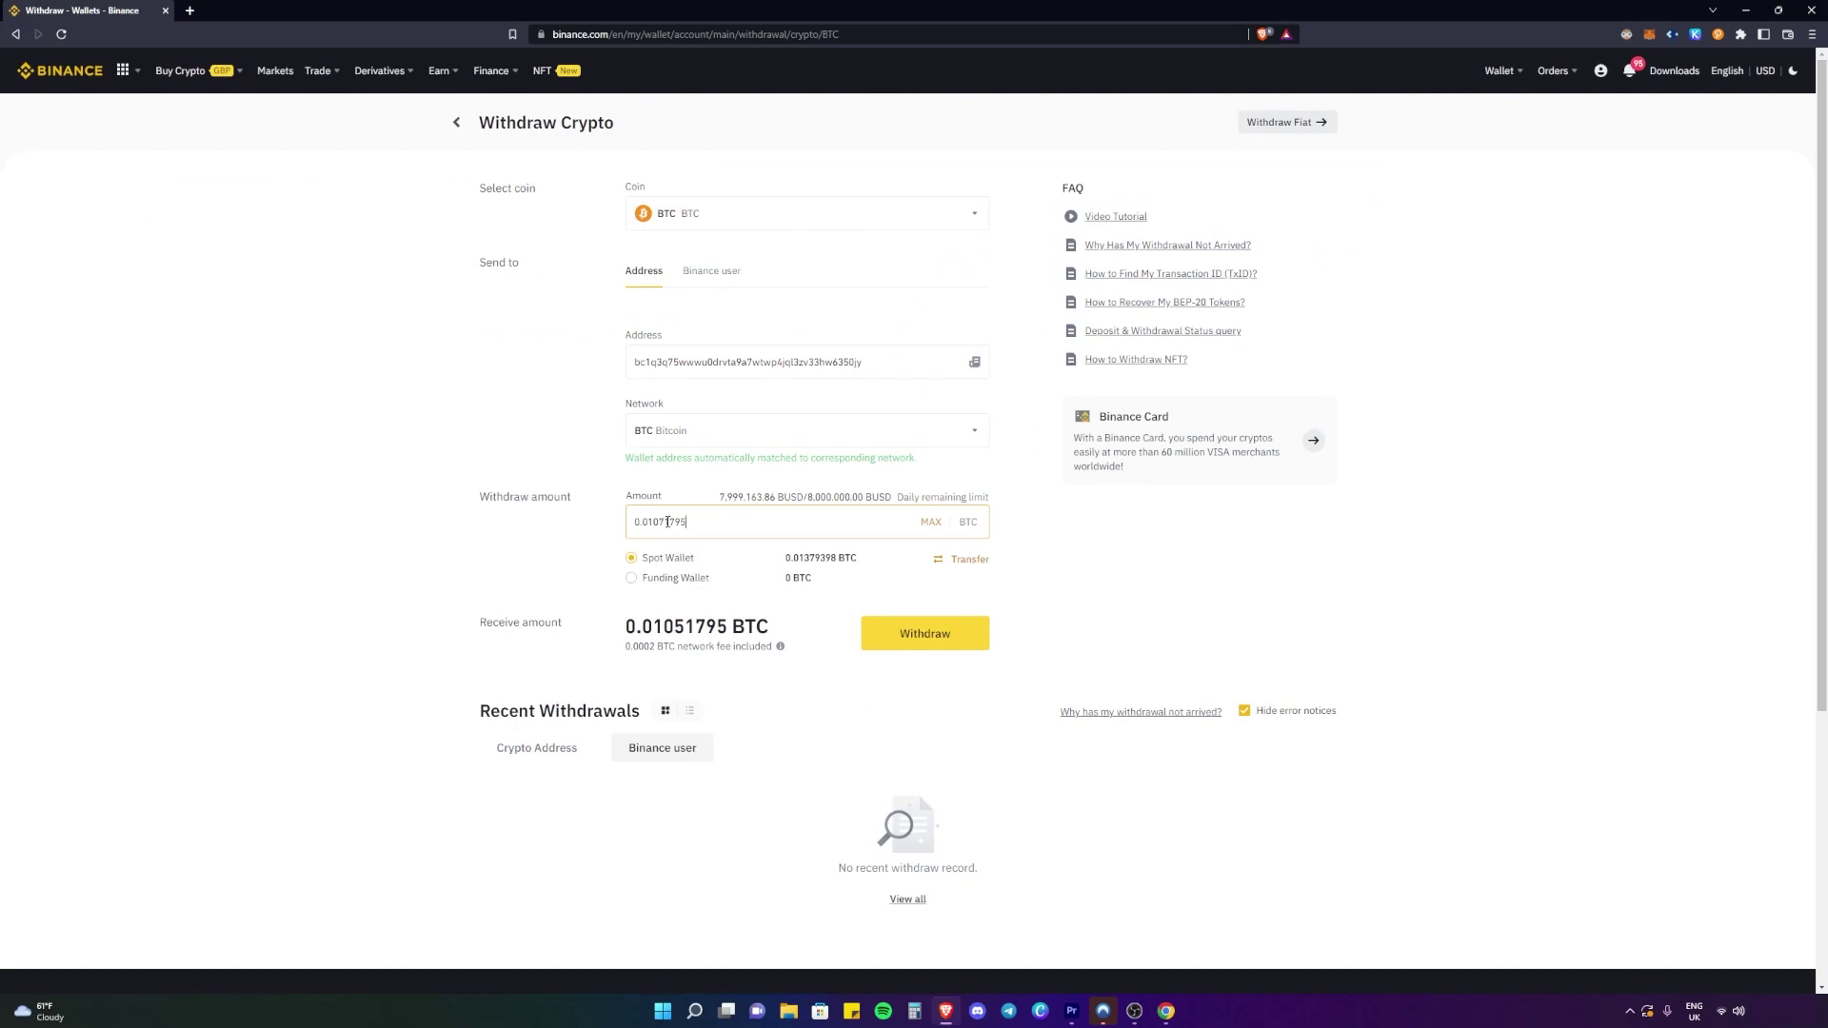
Change the withdrawal amount to 0.01091795 BTC to cover the network fee, and check the received amount against the order
key(Left)
key(Left)
key(Left)
key(Left)
key(BackSpace)
text(9)
click(945, 1011)
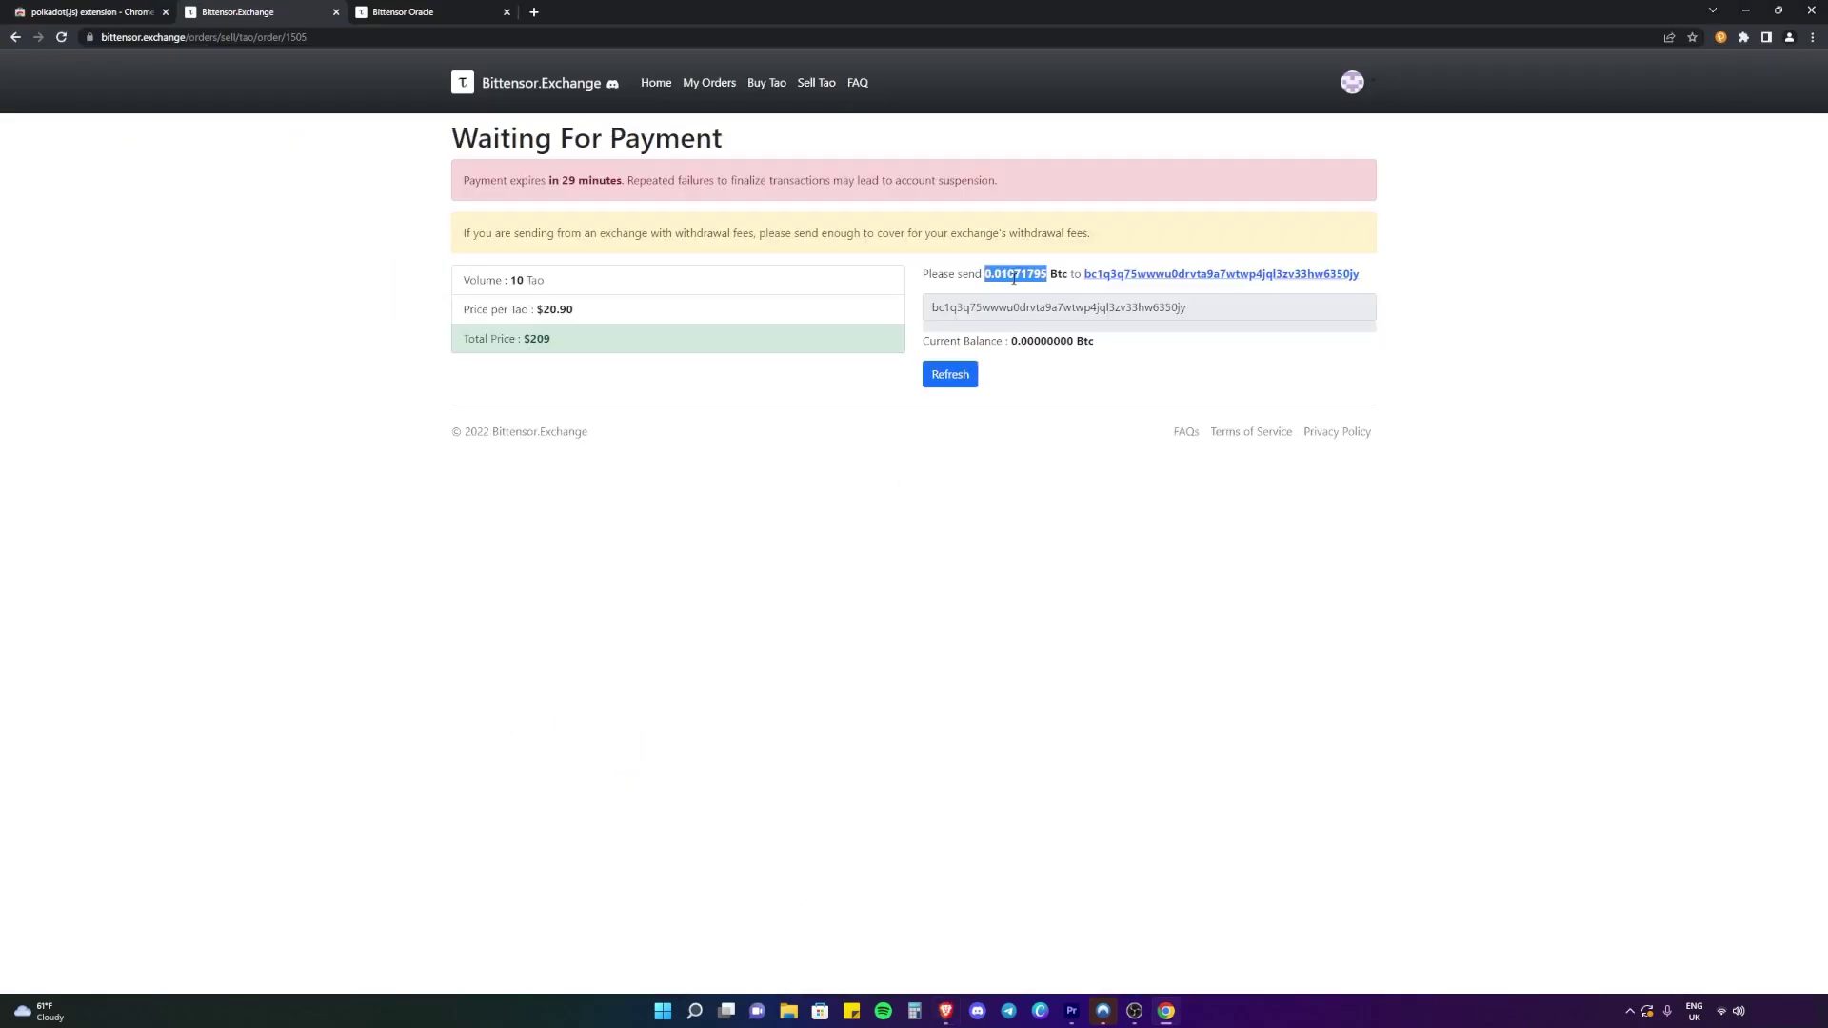
click(945, 1011)
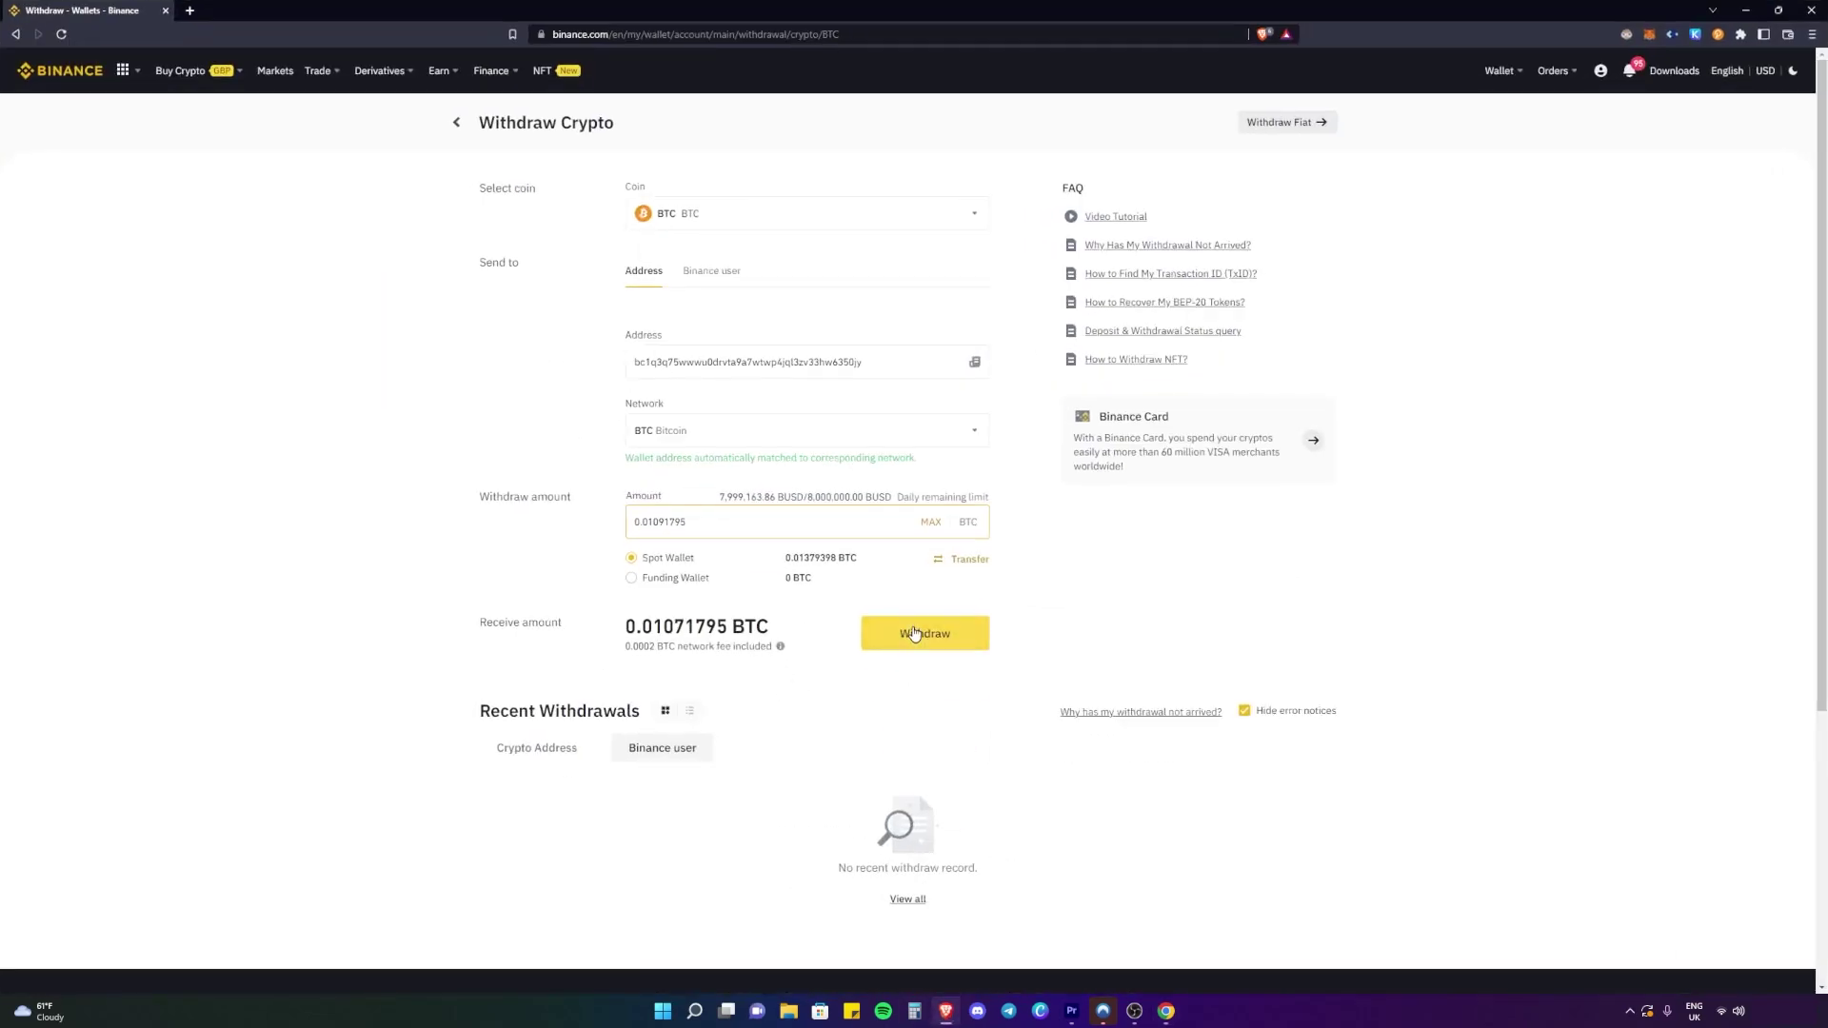
Return to the Bittensor.Exchange order and refresh its payment status
key(alt+Tab)
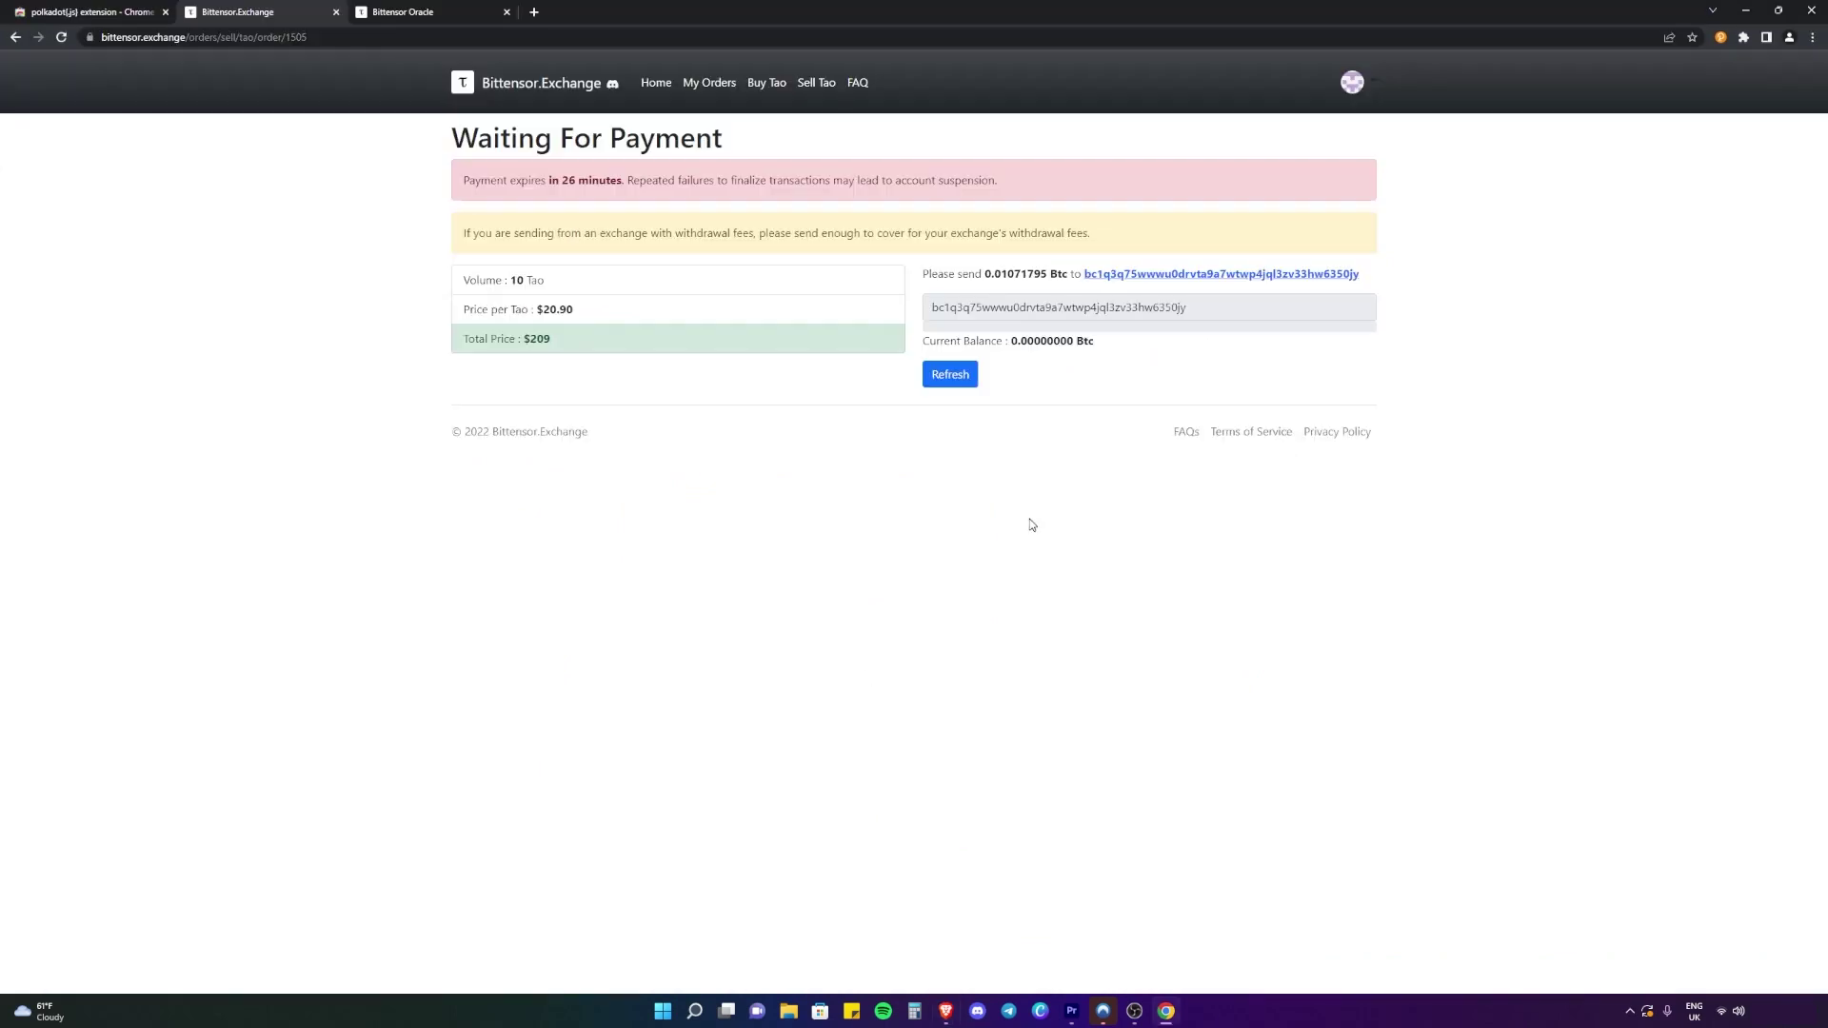
click(961, 376)
click(957, 376)
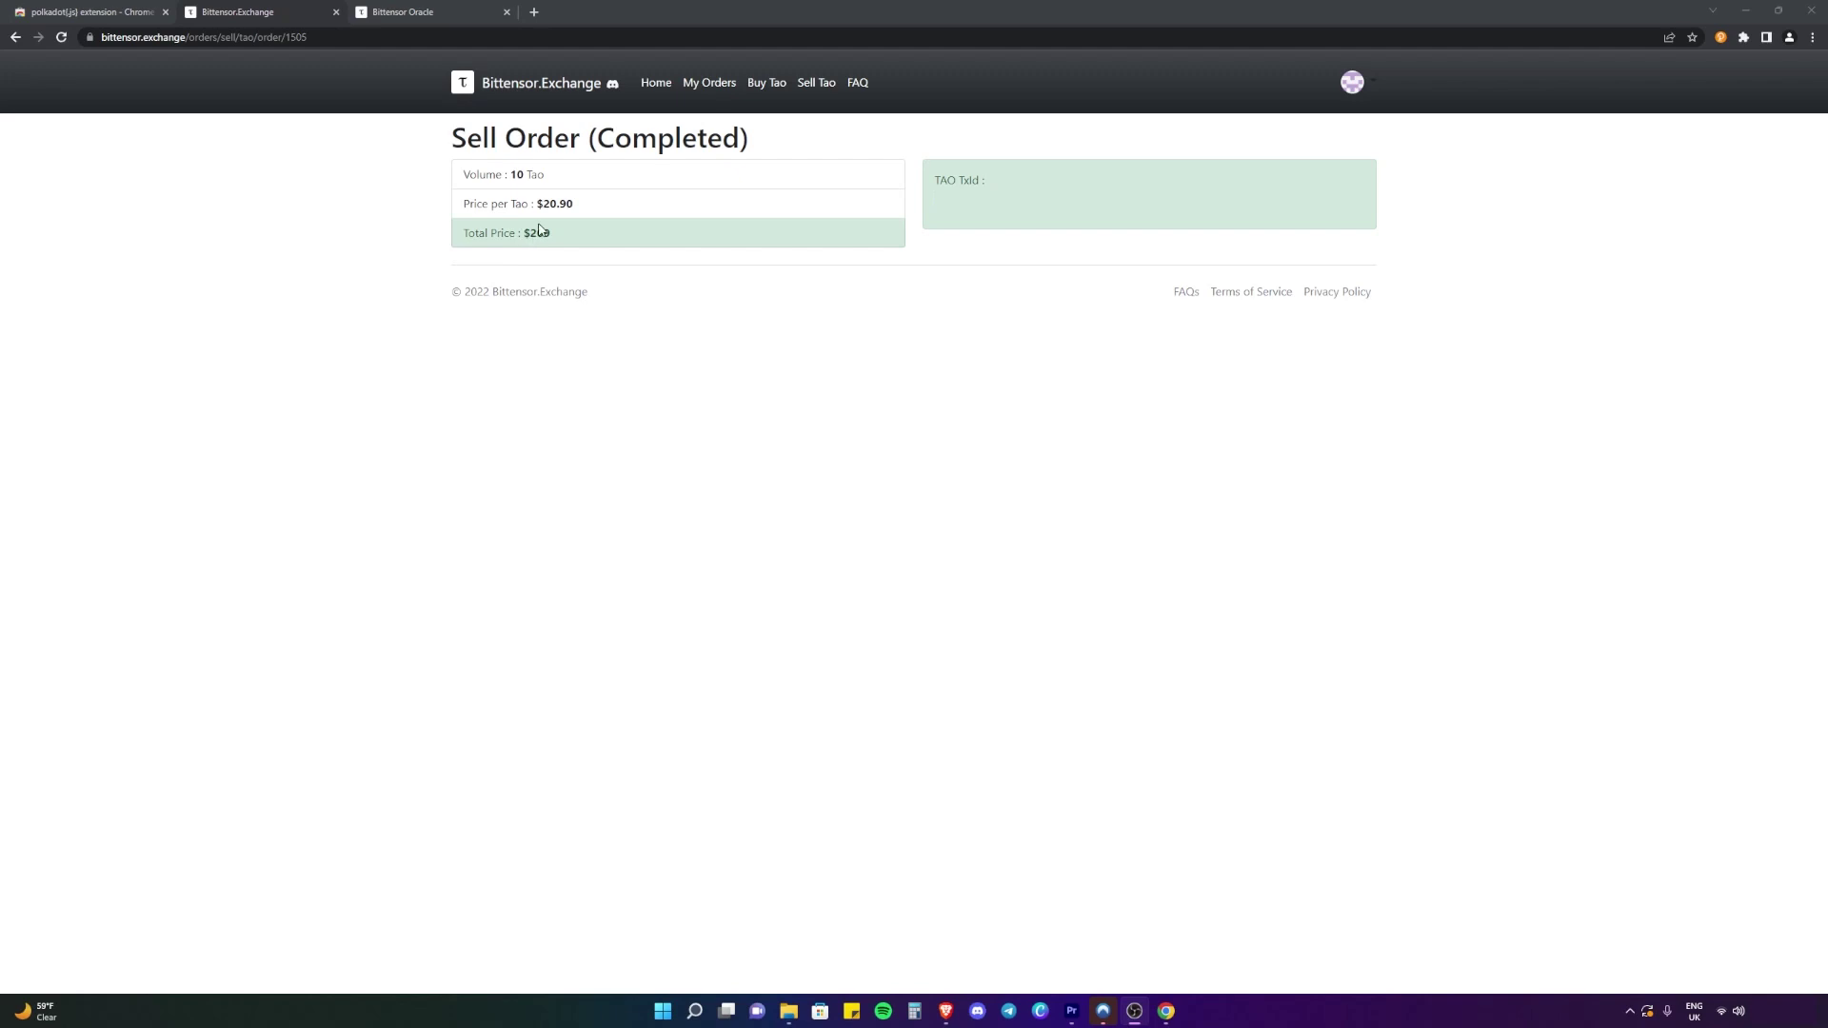
Open a new Buy Tao order on Bittensor.Exchange for 10 Tao at a price of $20 per Tao
key(alt+Left)
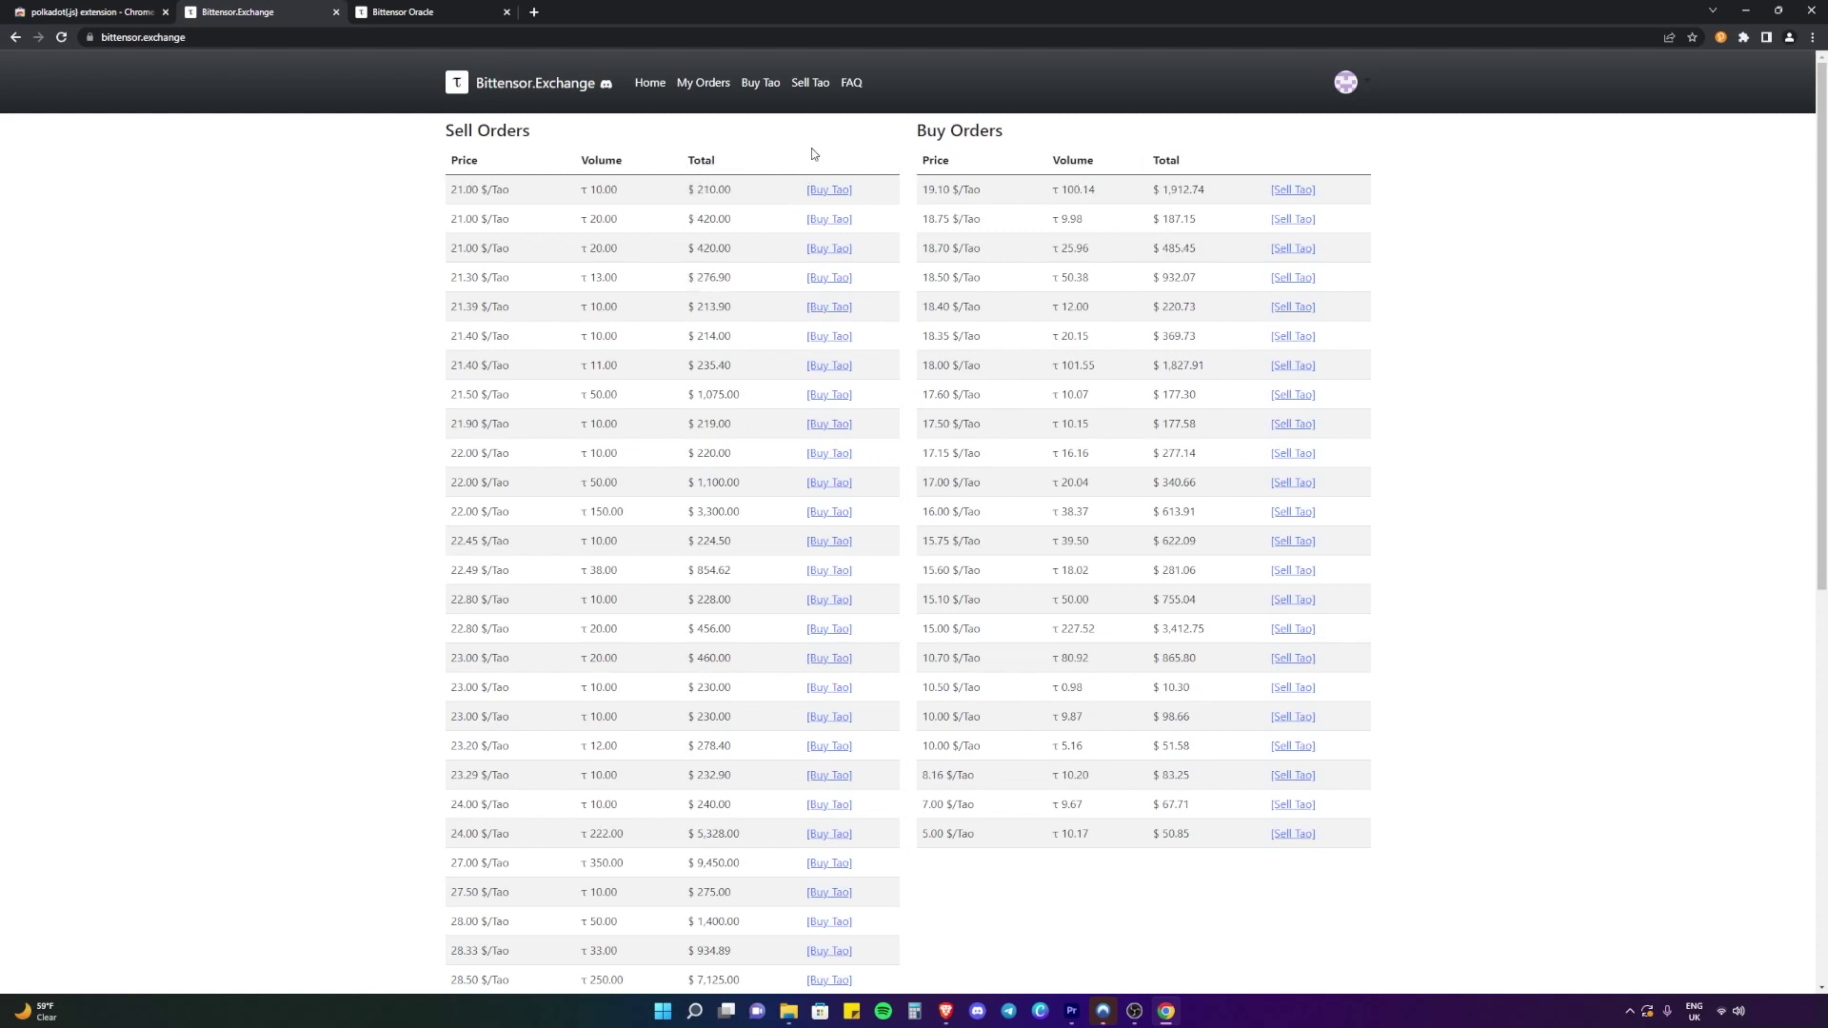
click(761, 85)
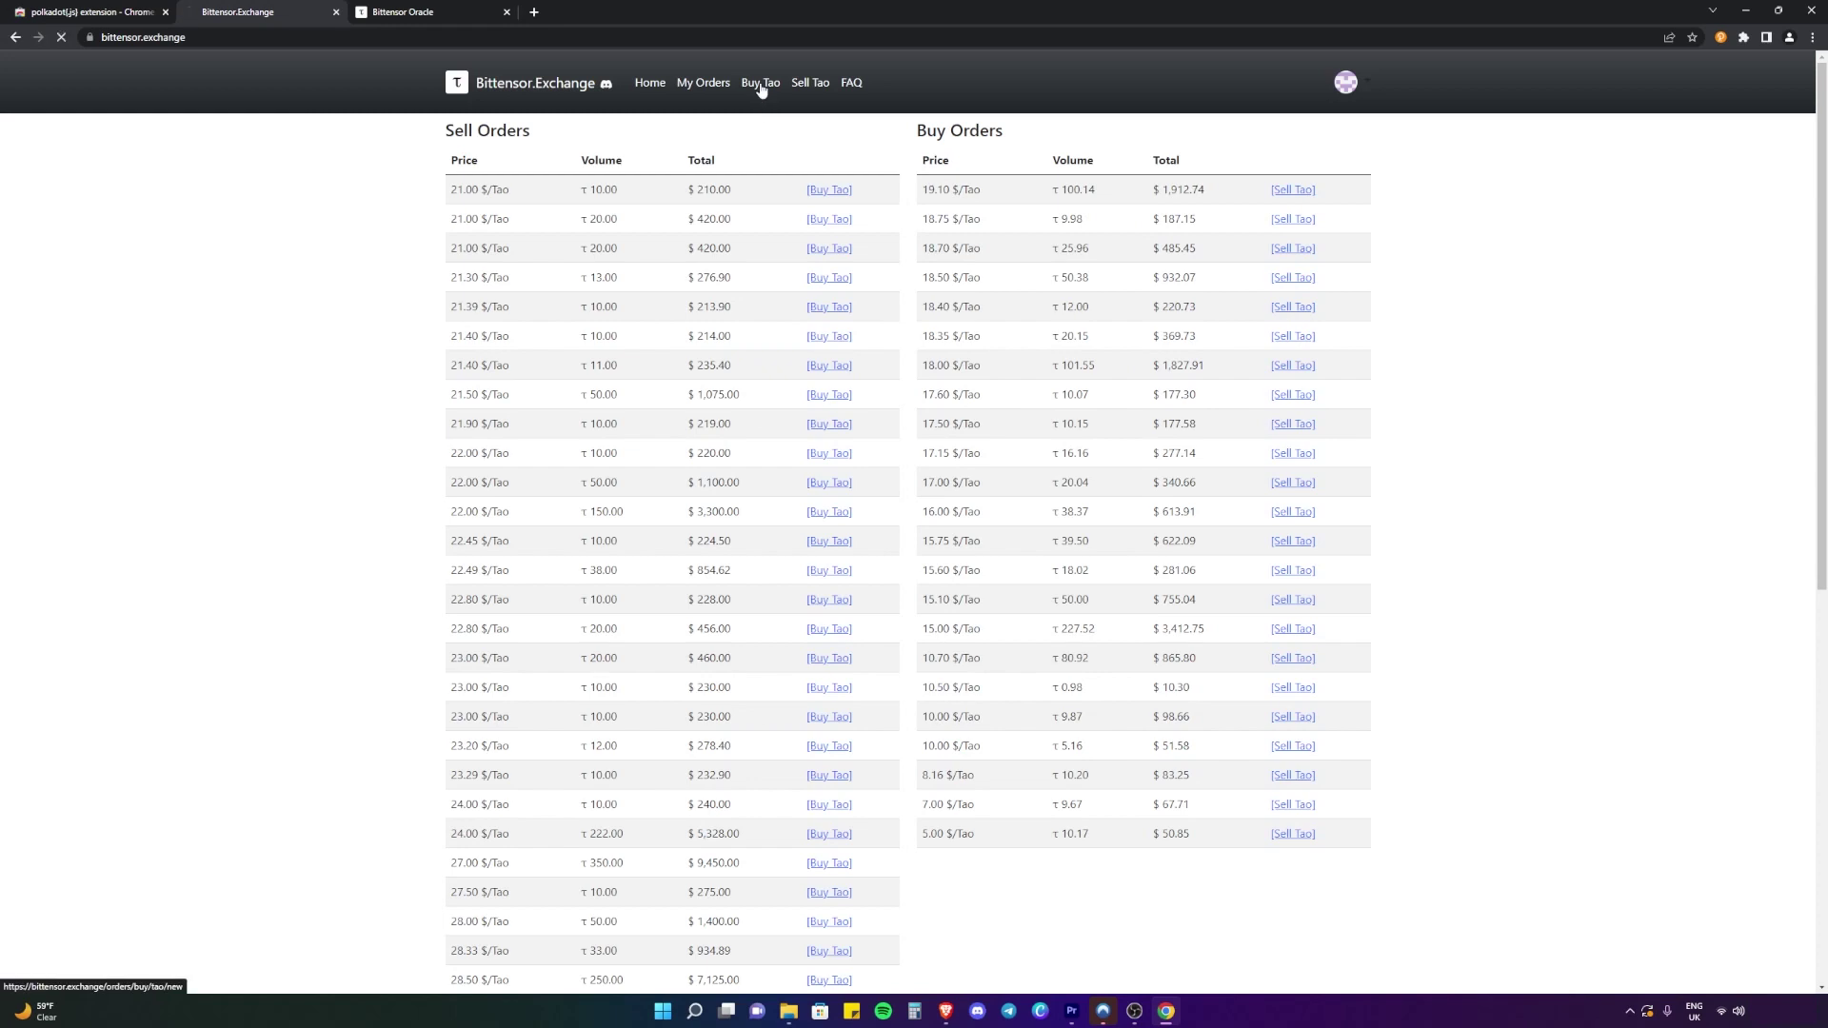
text(10)
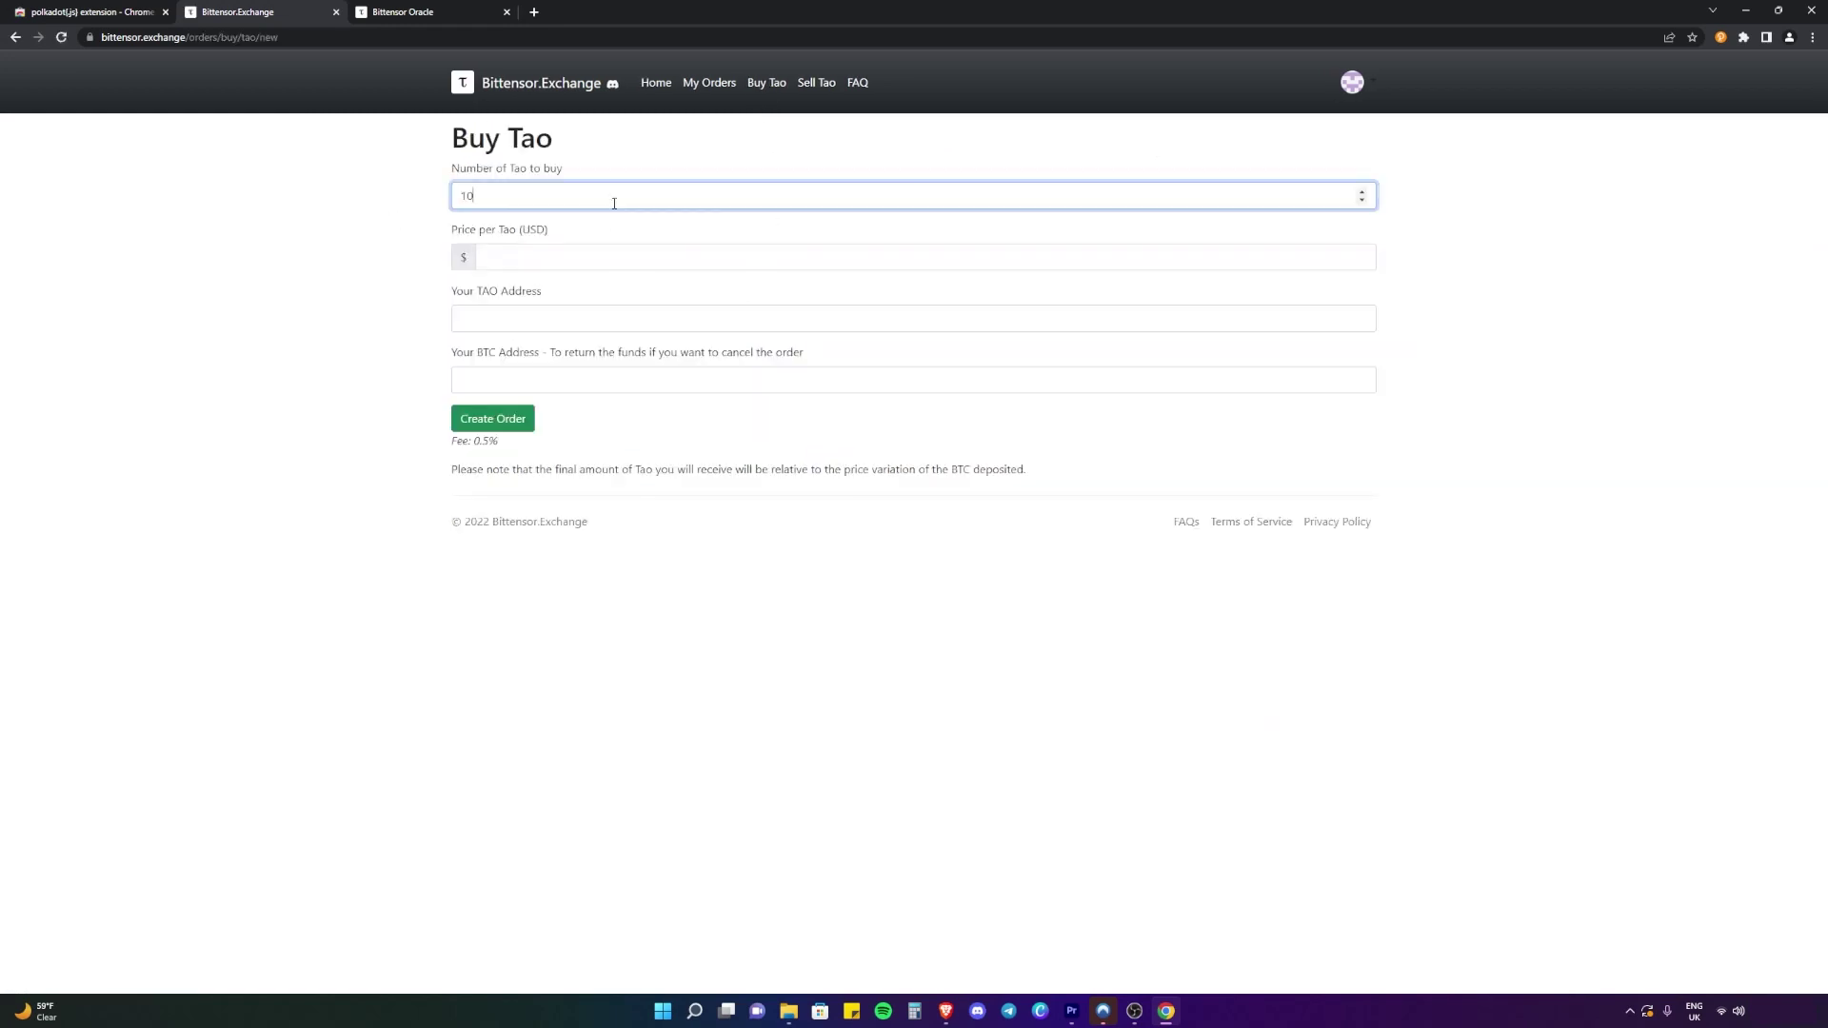
click(572, 266)
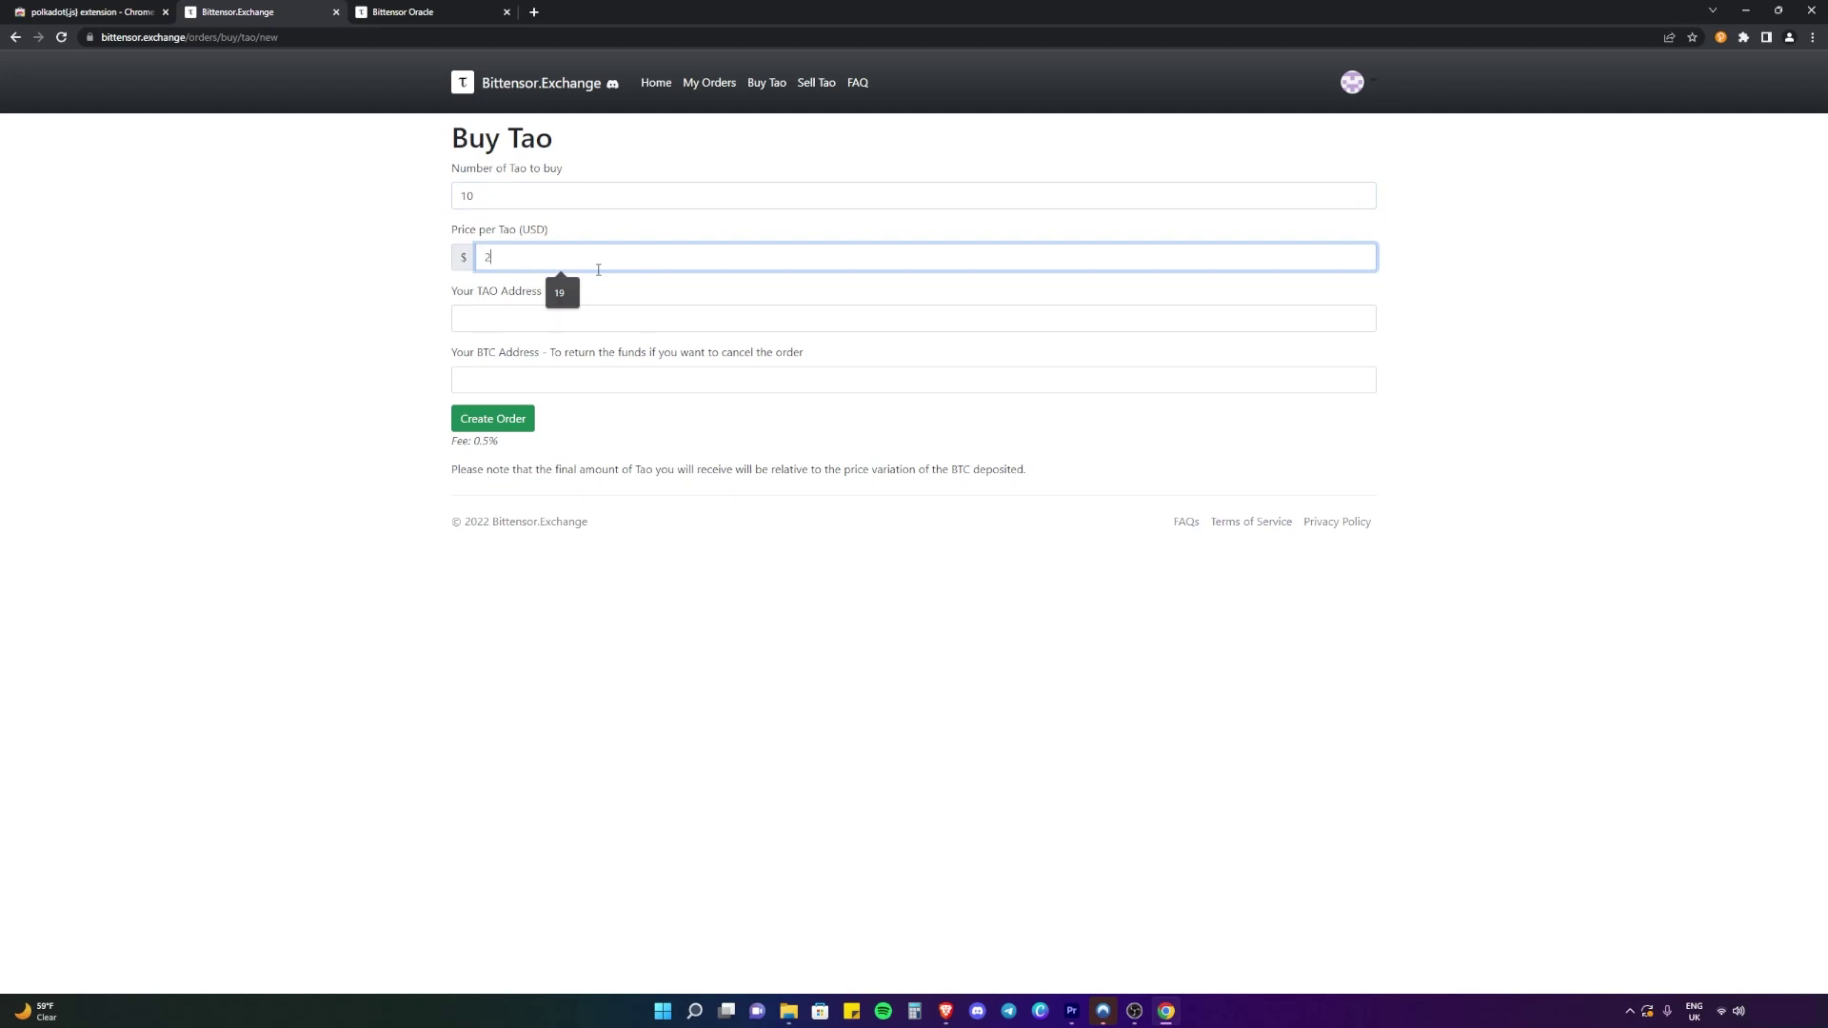
text(20)
click(1250, 290)
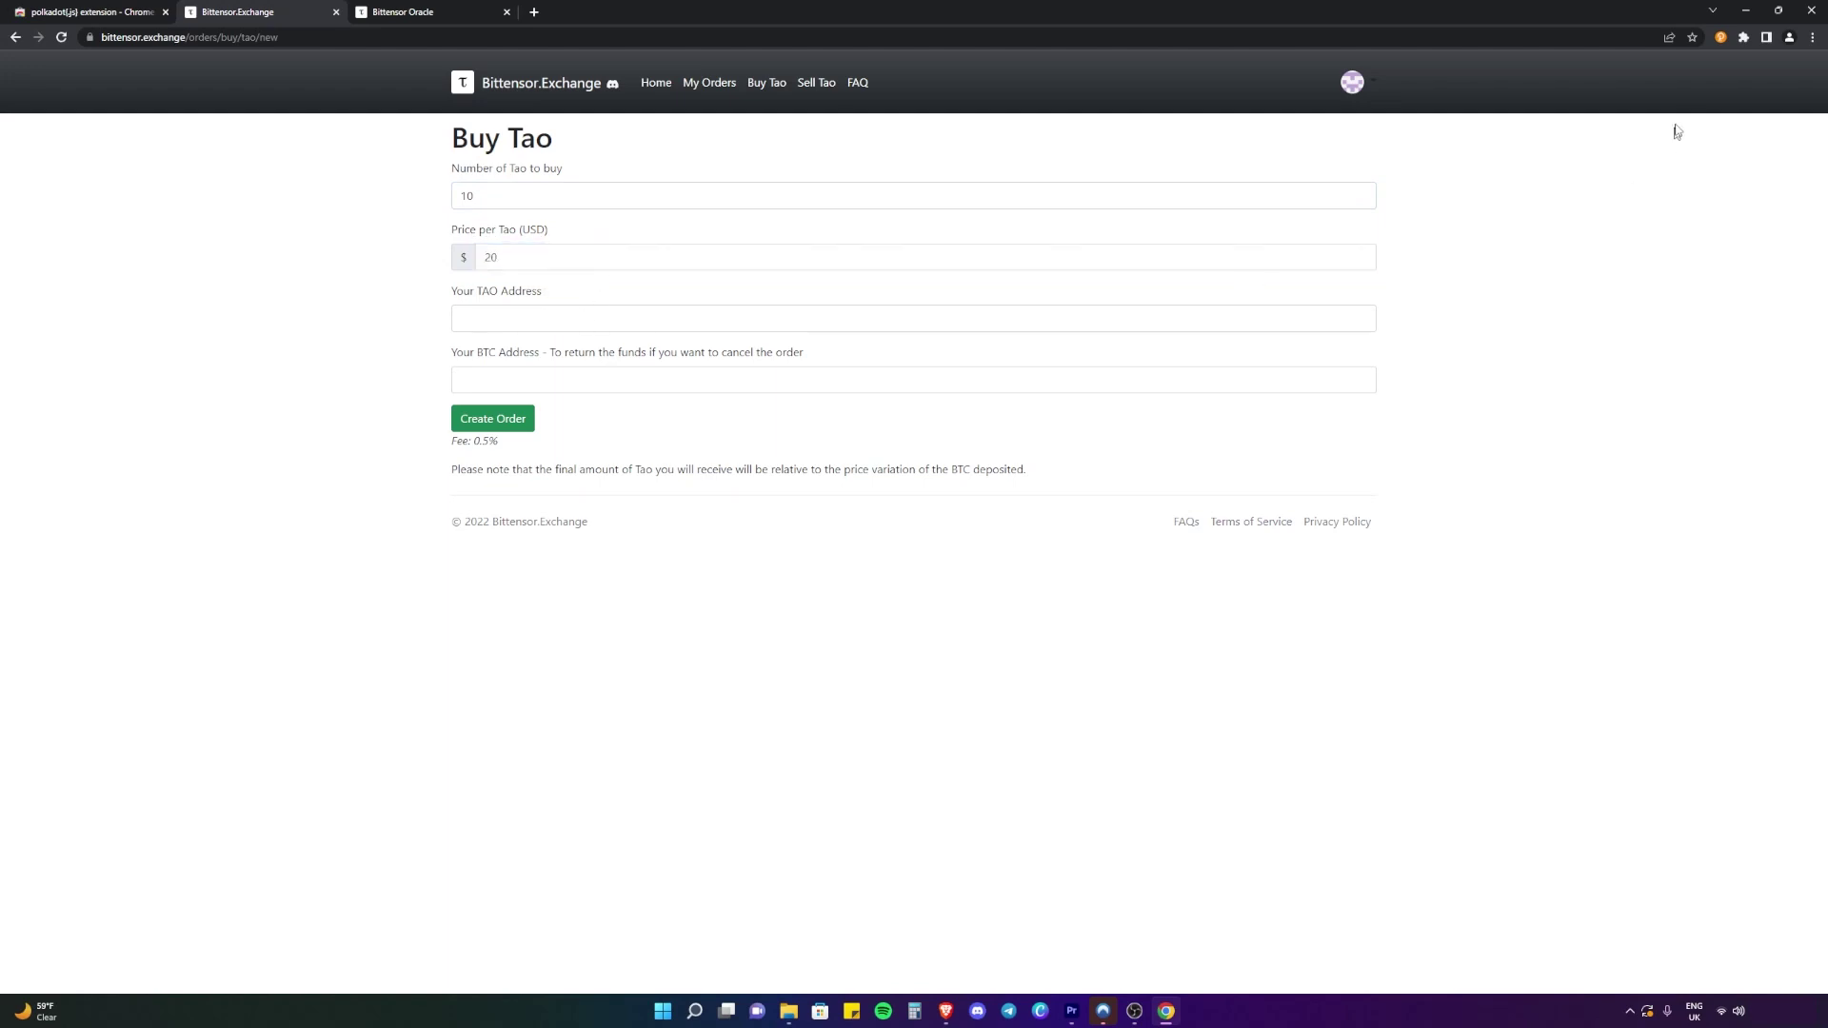
Copy the Buy TAO account address from the polkadot{.js} extension into the new buy order's TAO address
click(1721, 37)
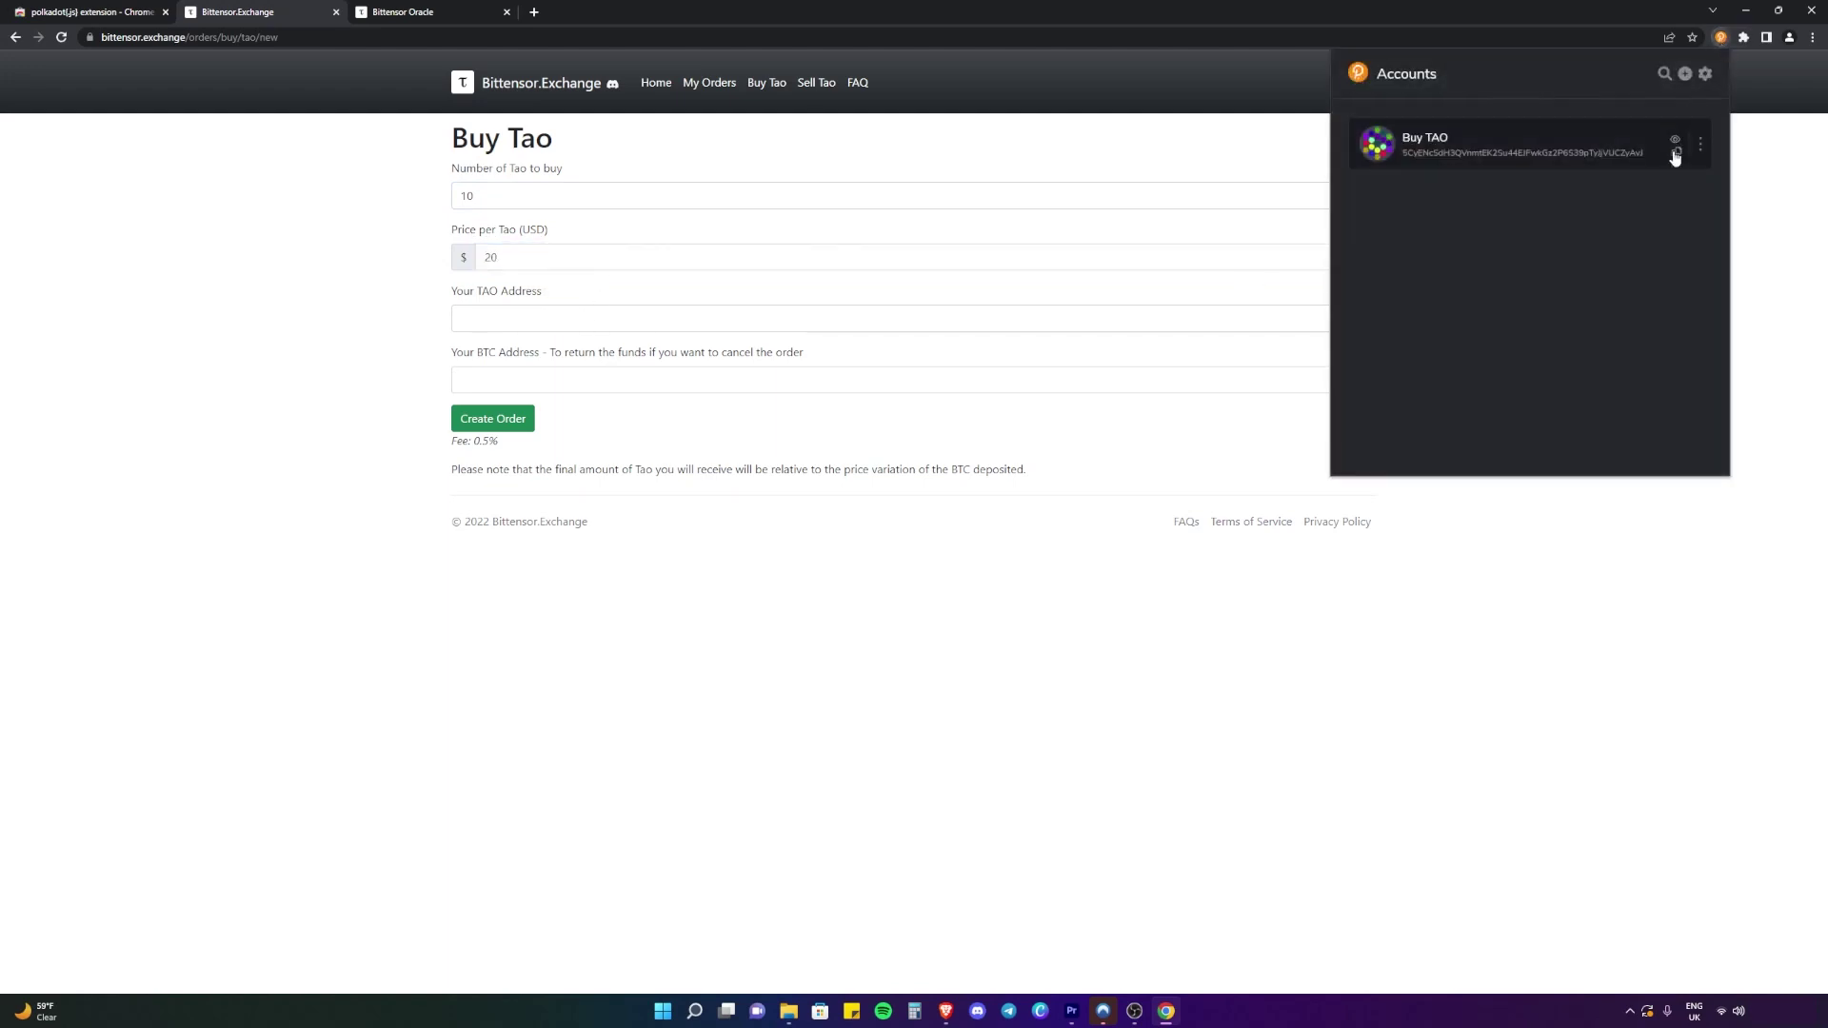
click(1675, 155)
click(1751, 212)
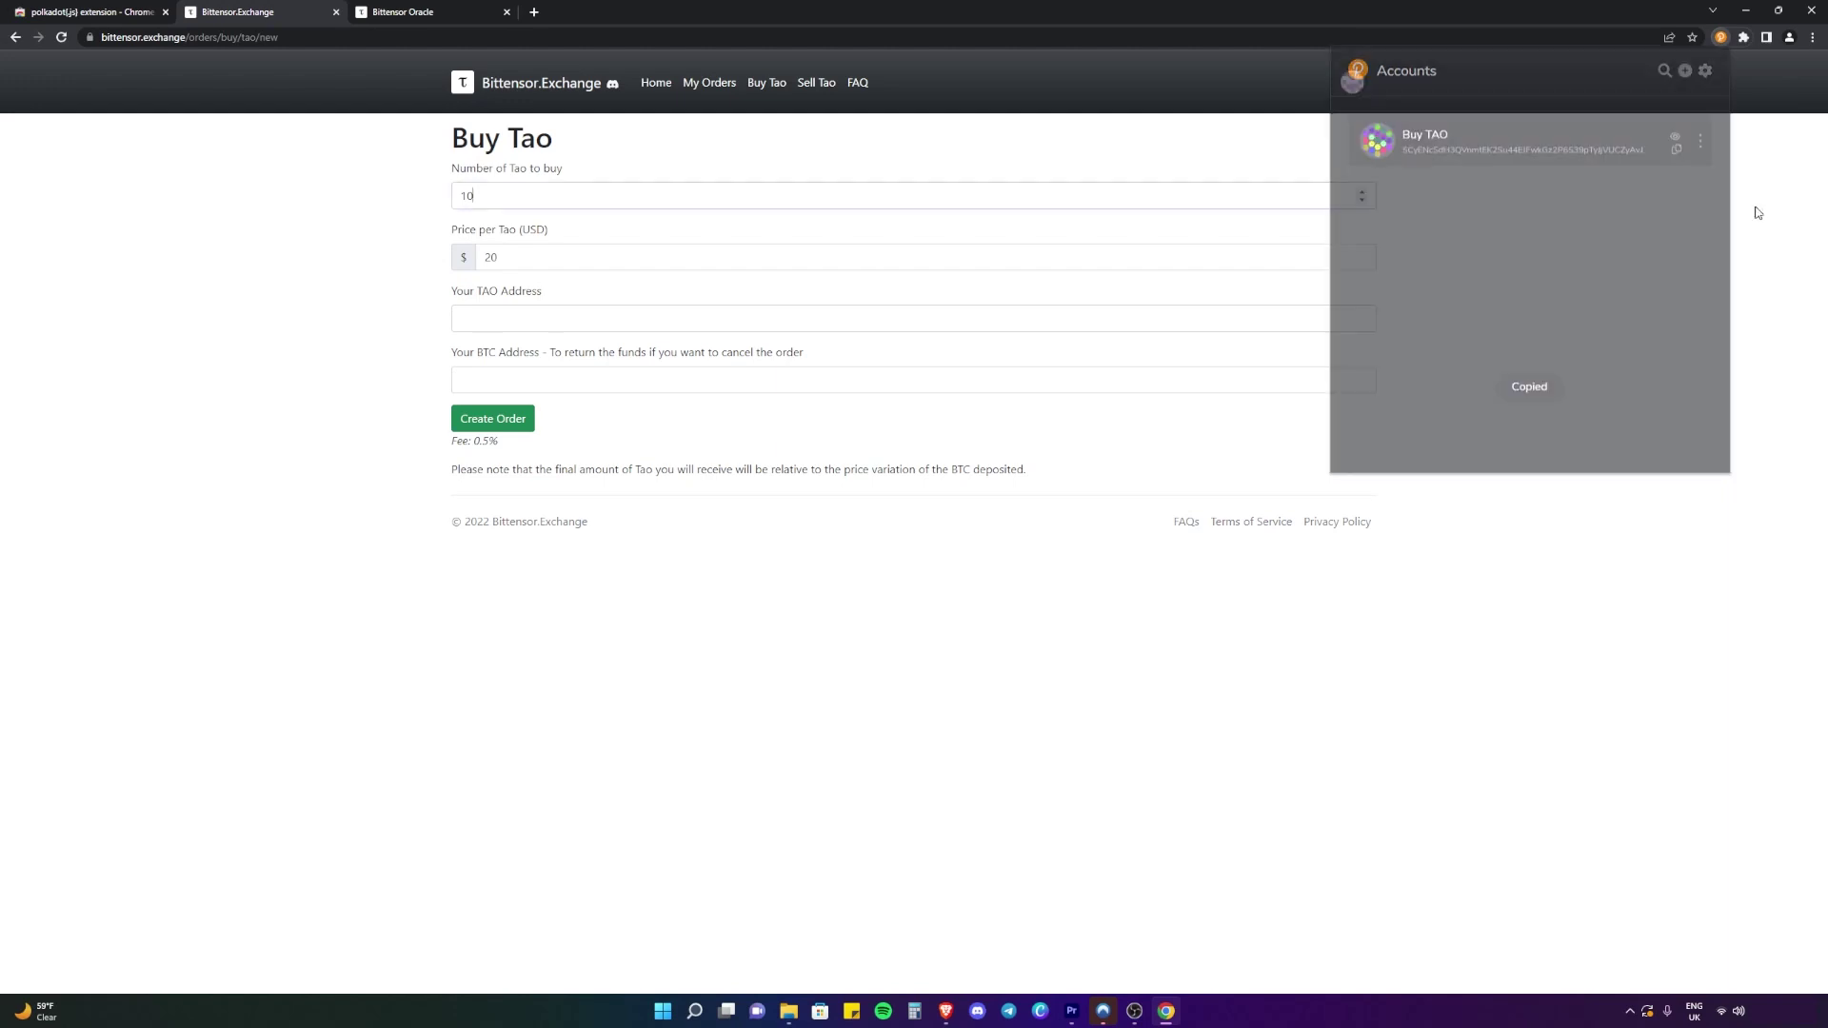
click(719, 313)
key(ctrl+v)
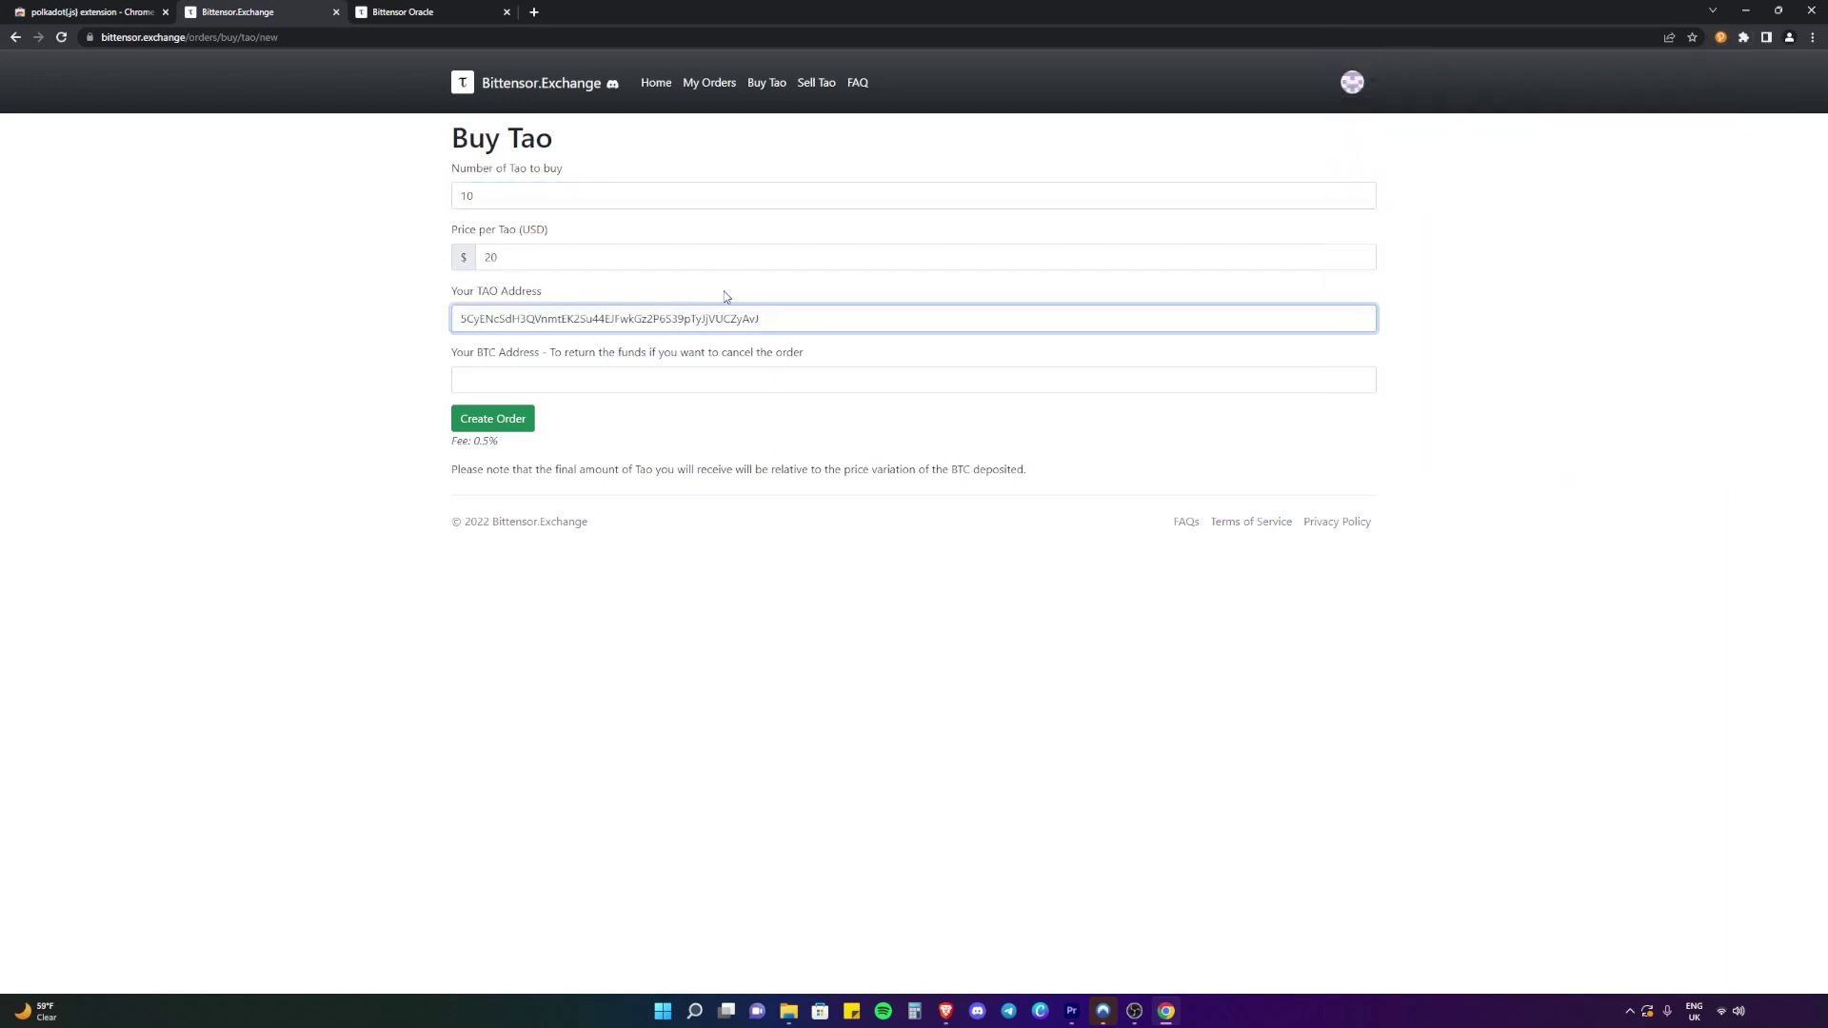
Leave the unfinished Buy Tao order without creating it and return to the exchange's list of sell and buy orders
click(729, 287)
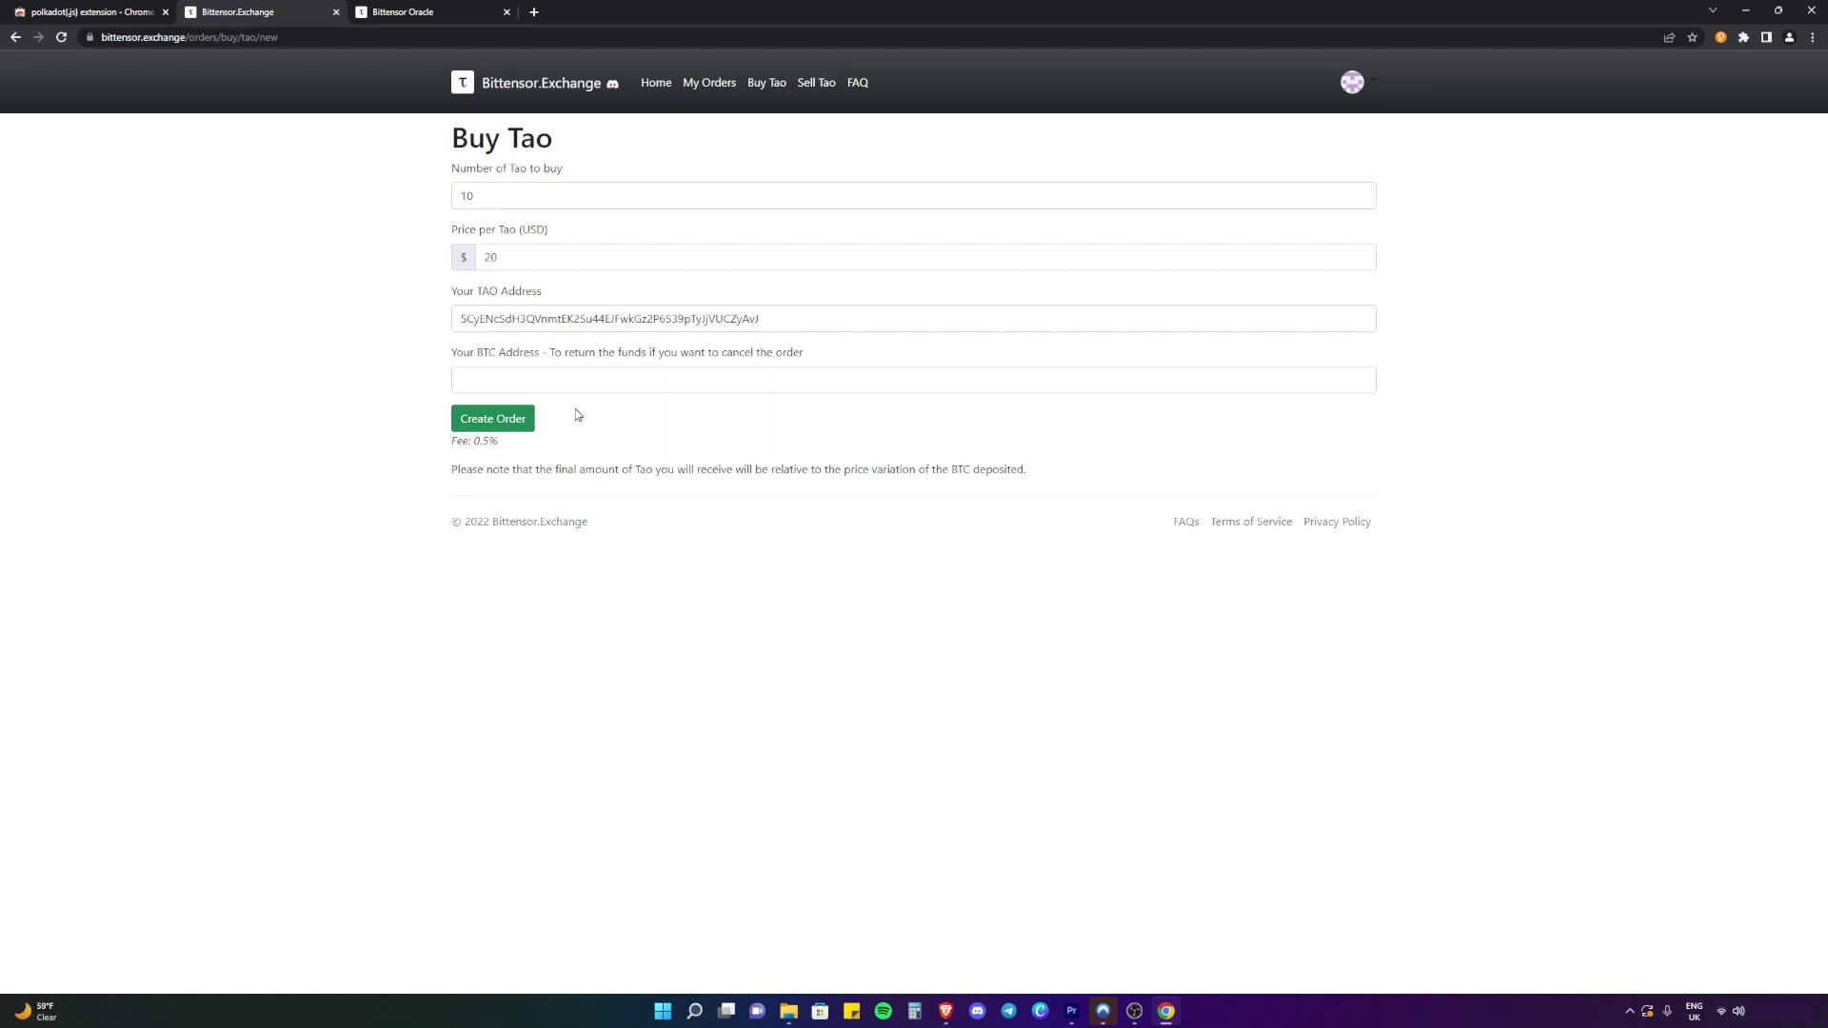
click(656, 85)
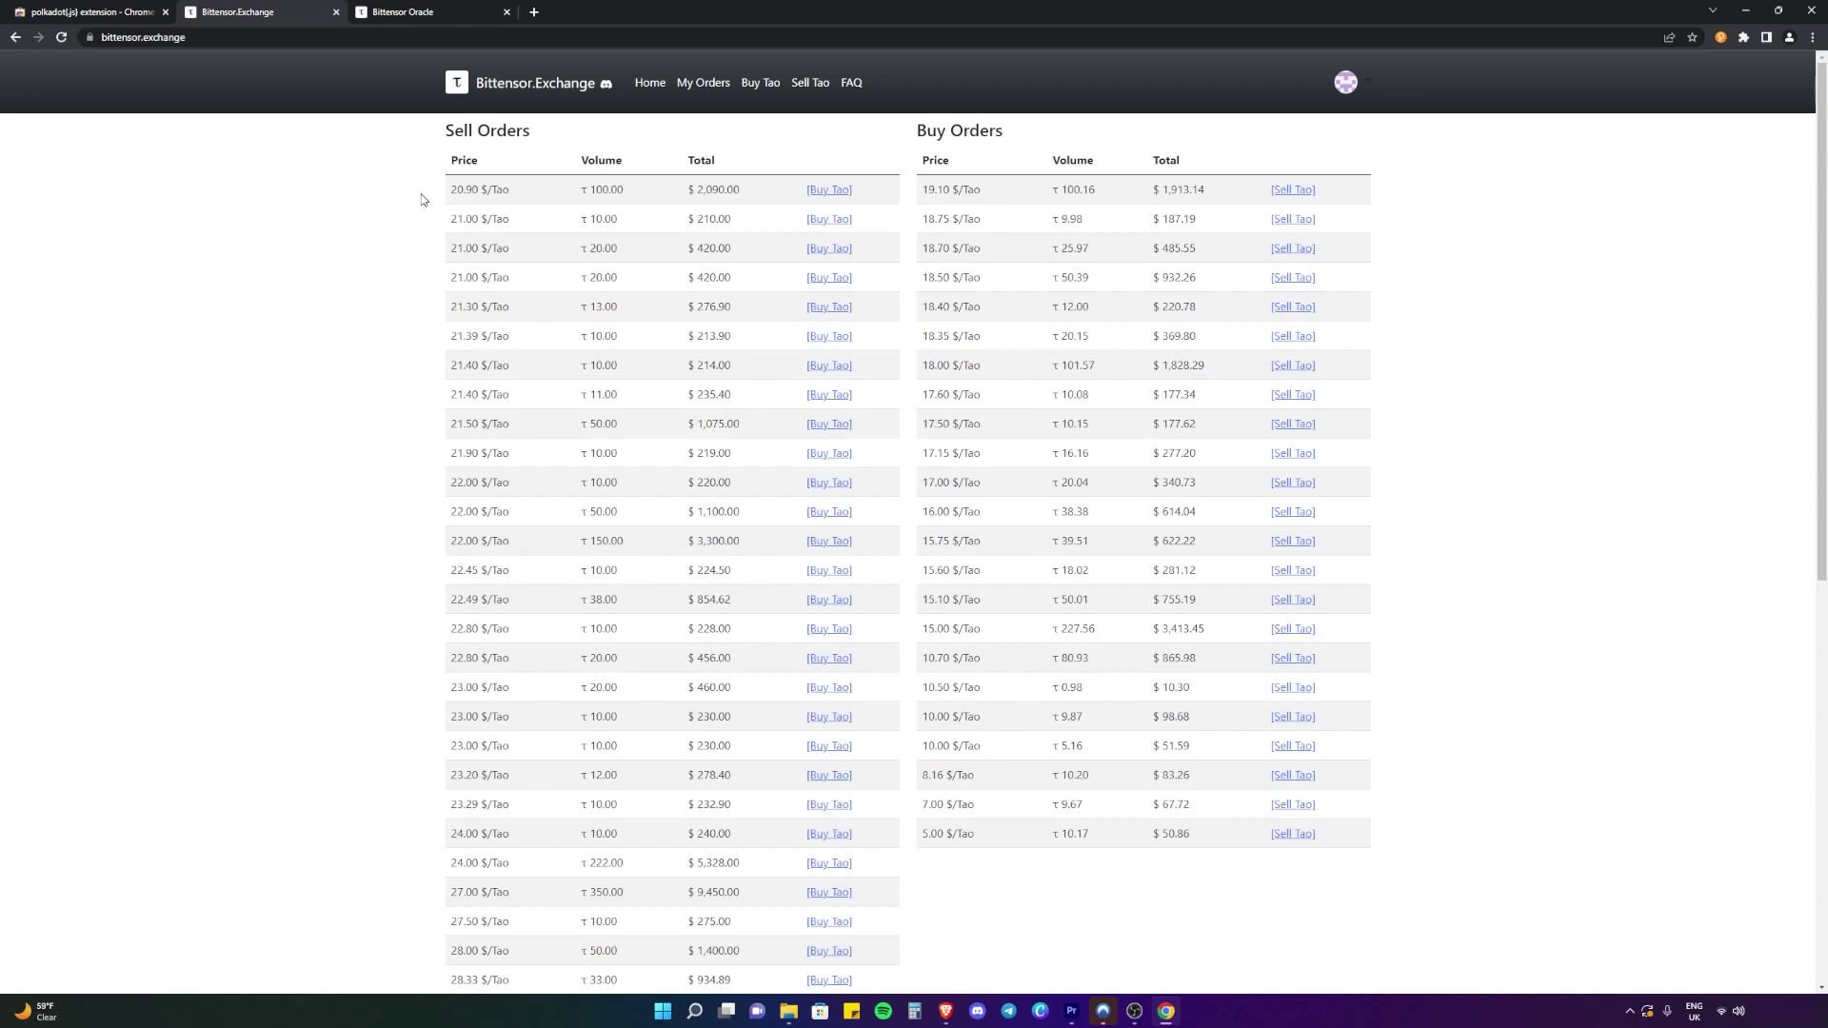
Open the accounts page in Bittensor Oracle, reload it, and authorize its access to the polkadot{.js} extension's accounts
click(413, 6)
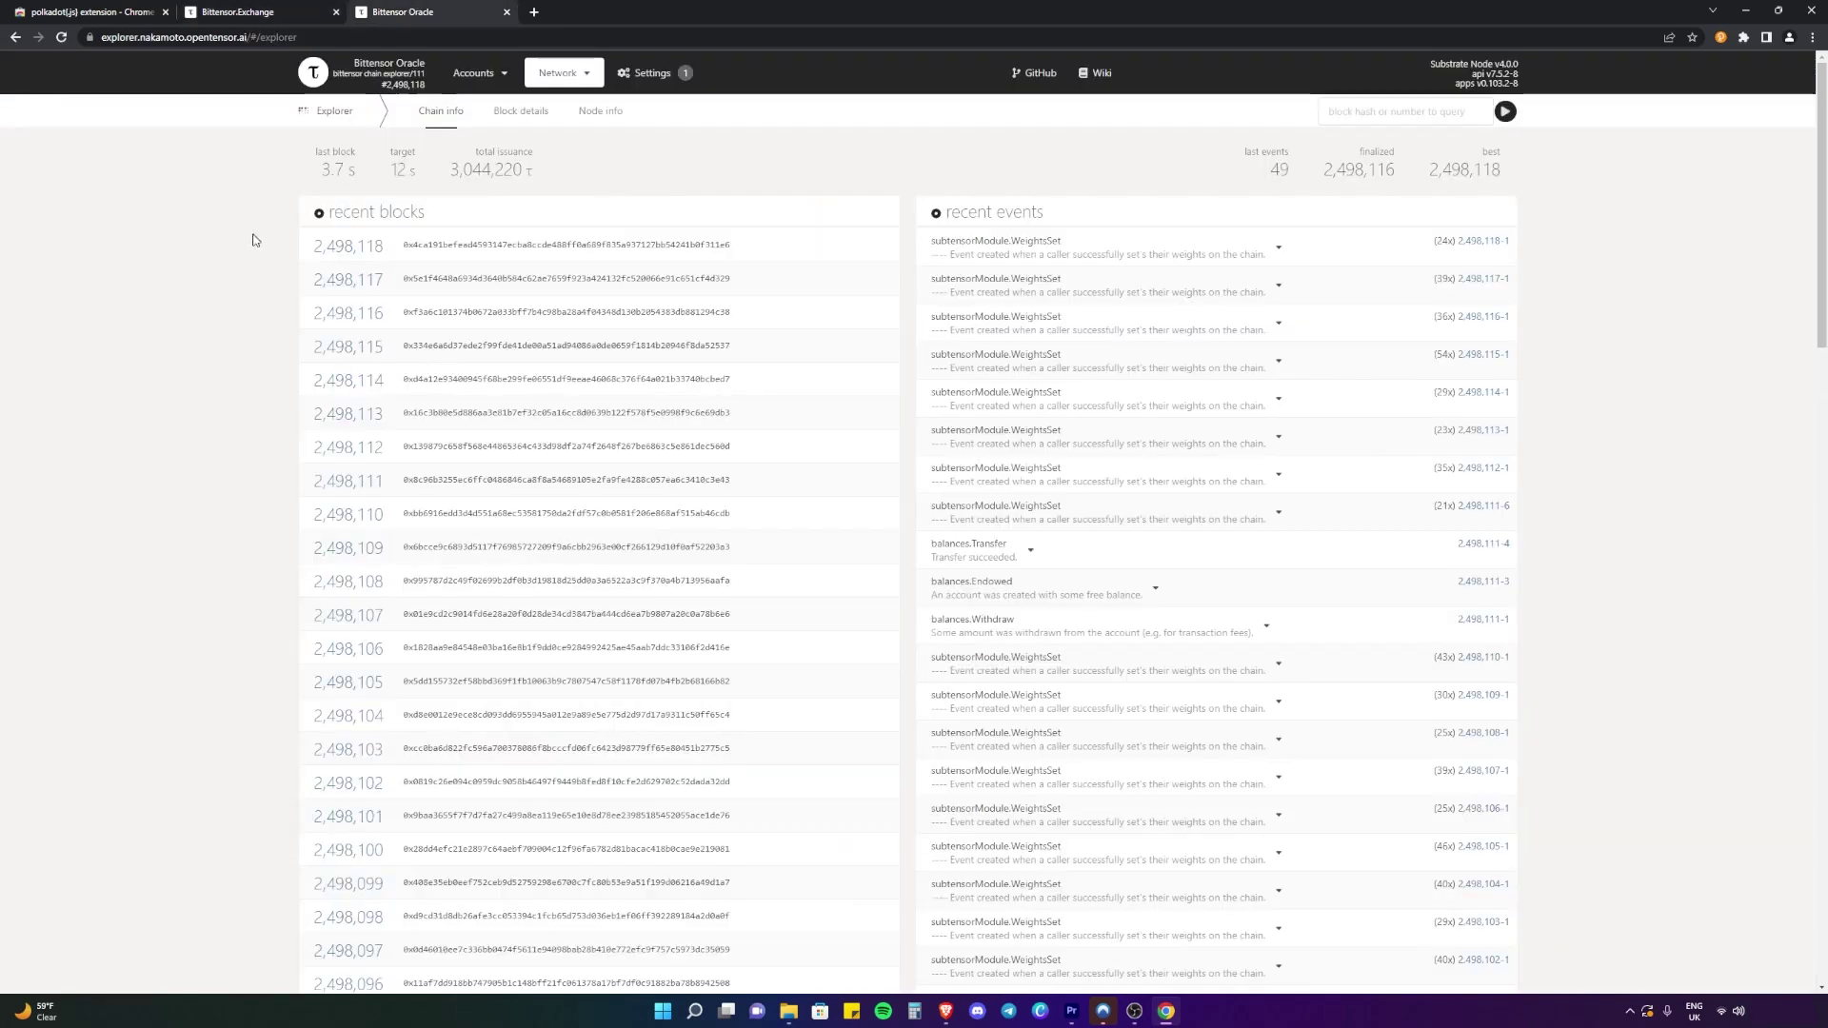
mouse_move(476, 74)
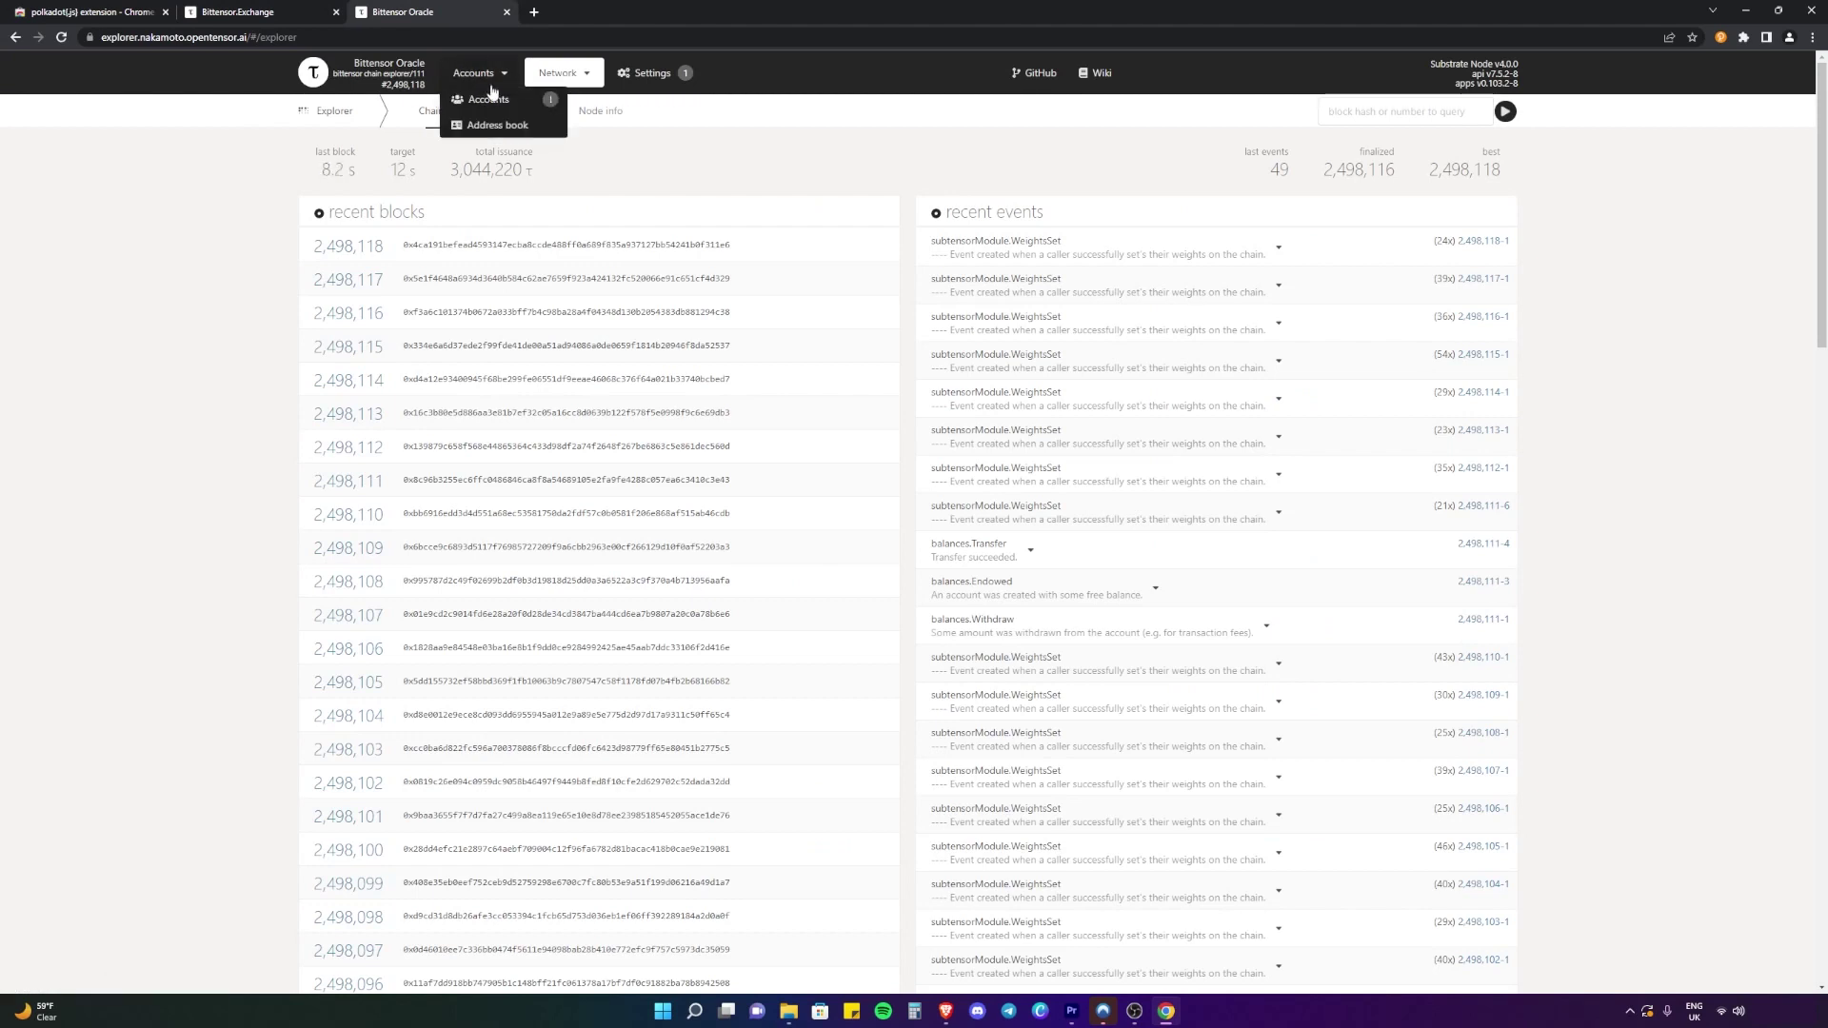
click(494, 102)
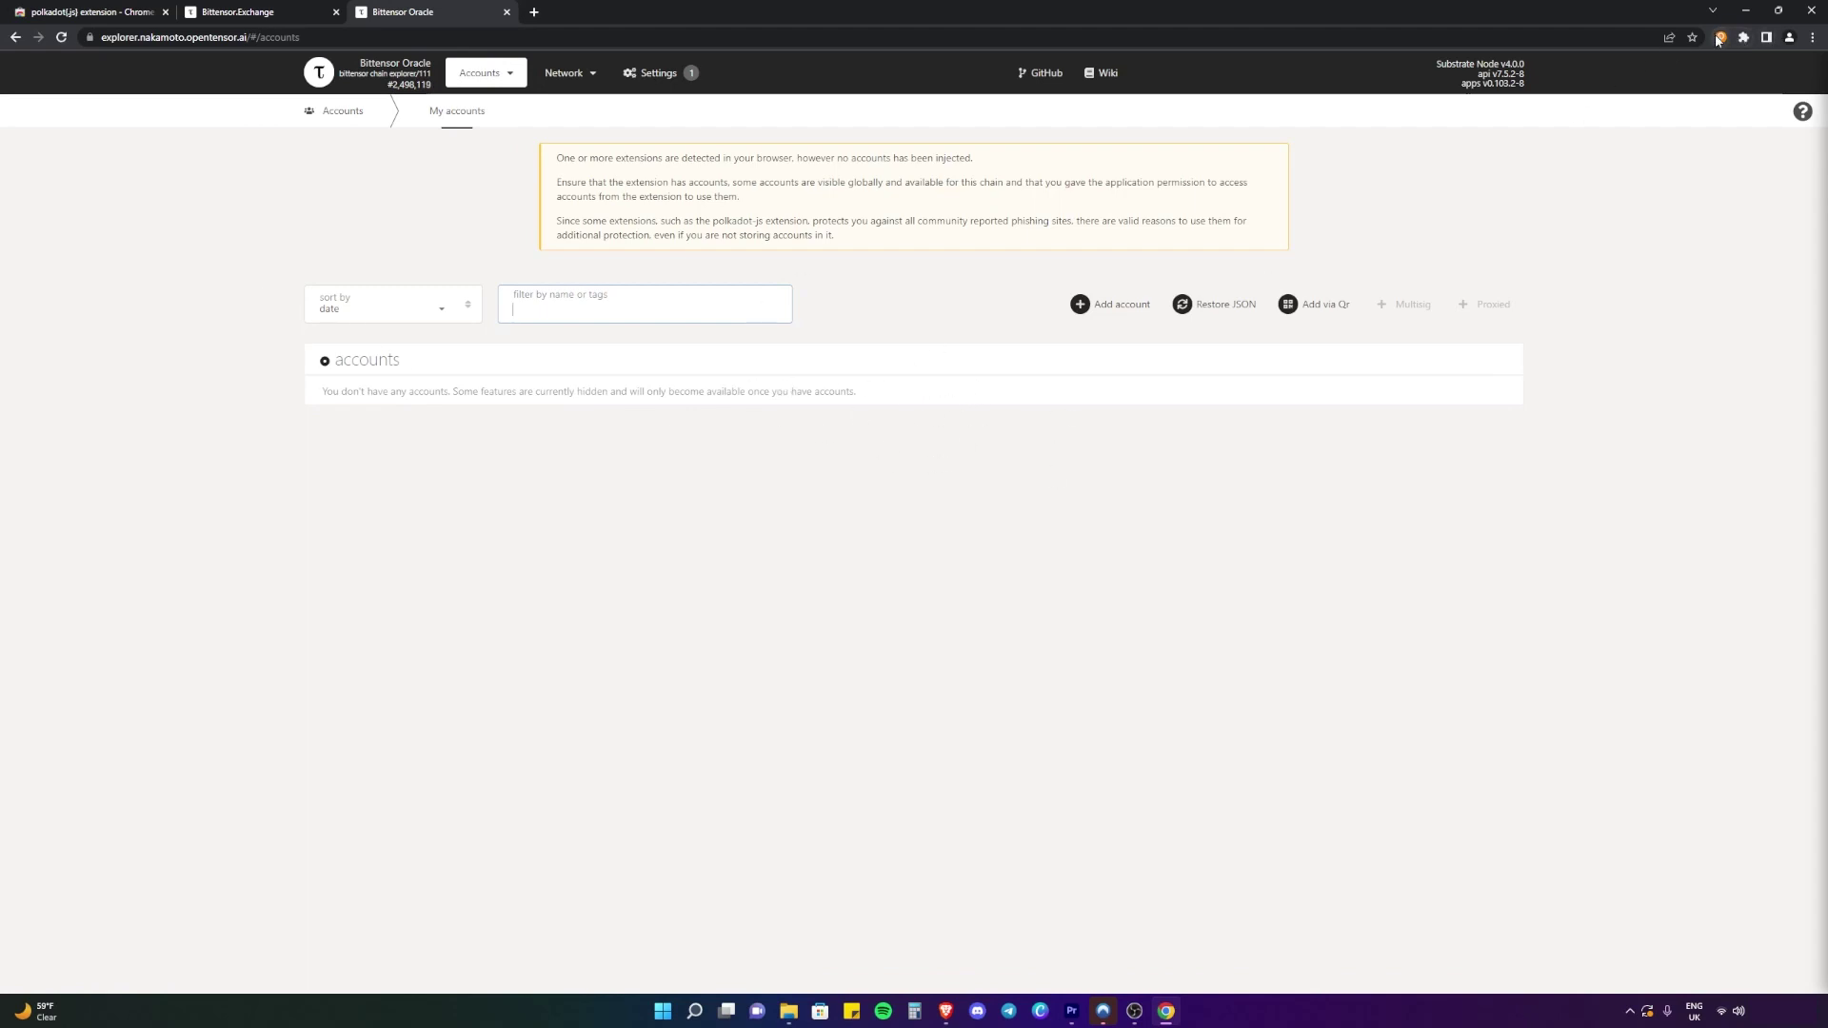
click(61, 38)
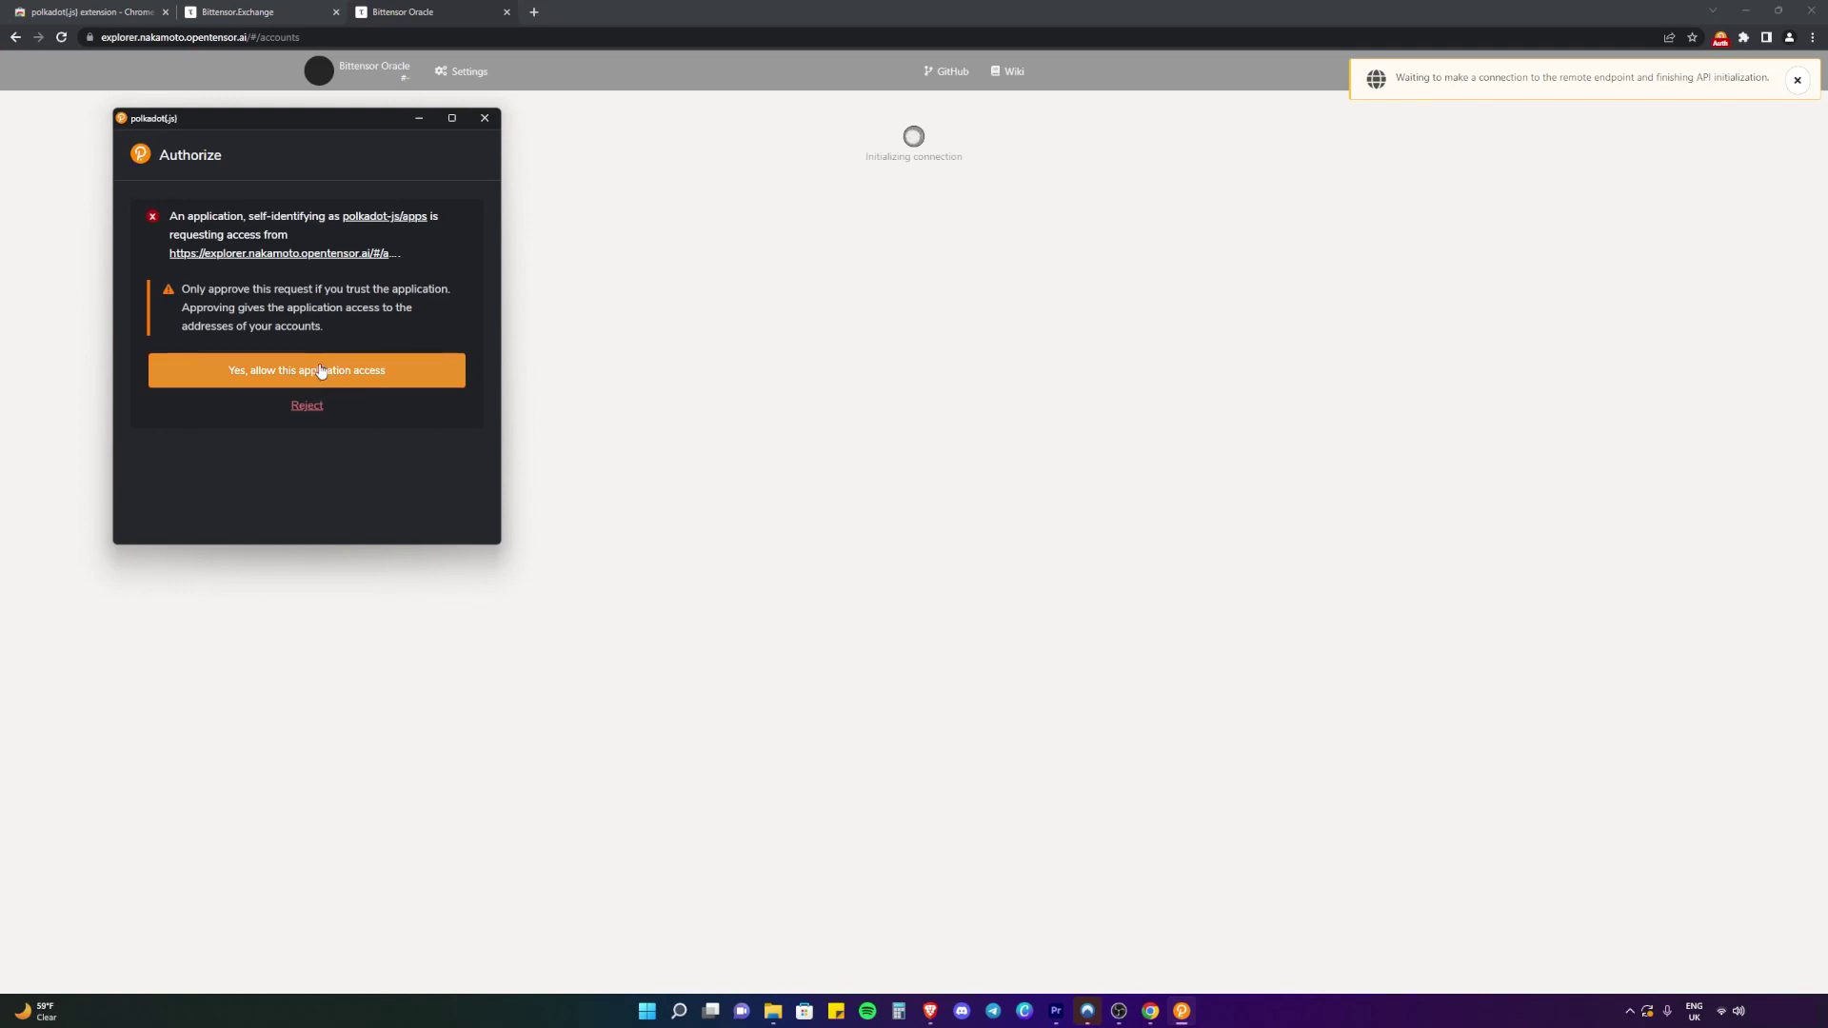
click(321, 372)
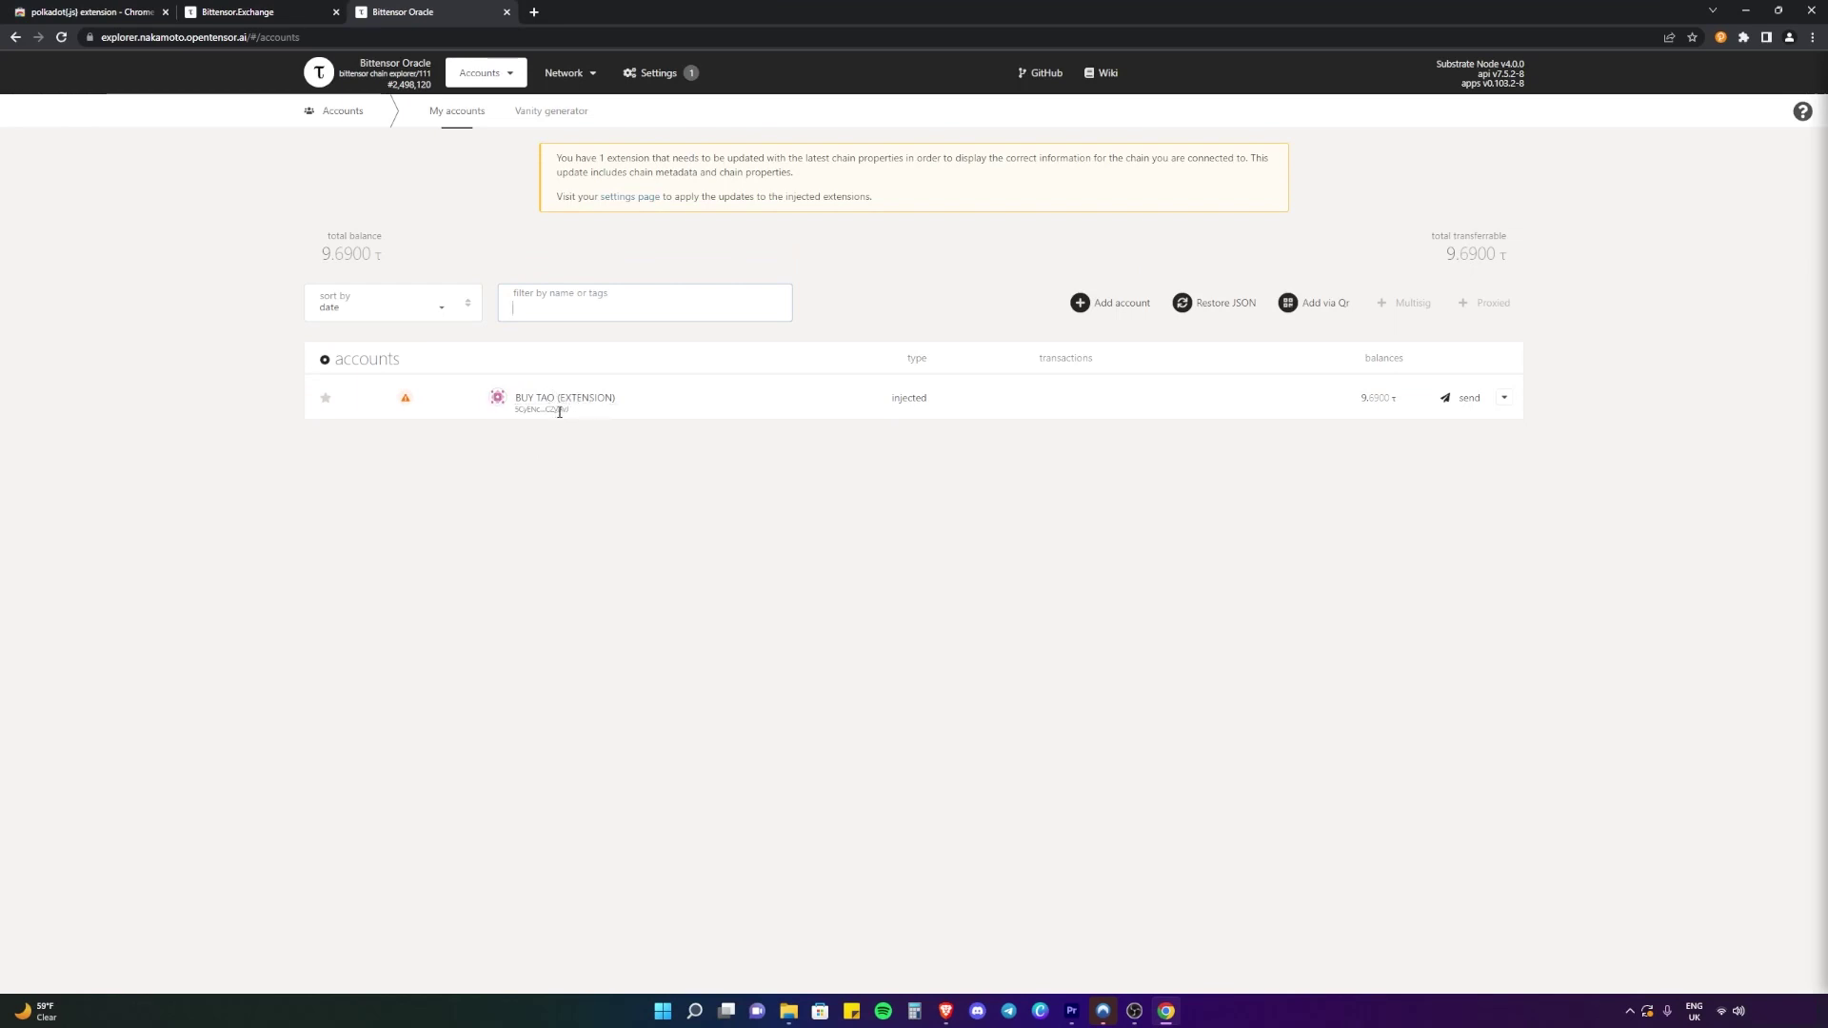
Compare the Buy TAO account in the polkadot{.js} extension with the account and balance listed in Bittensor Oracle
click(1720, 37)
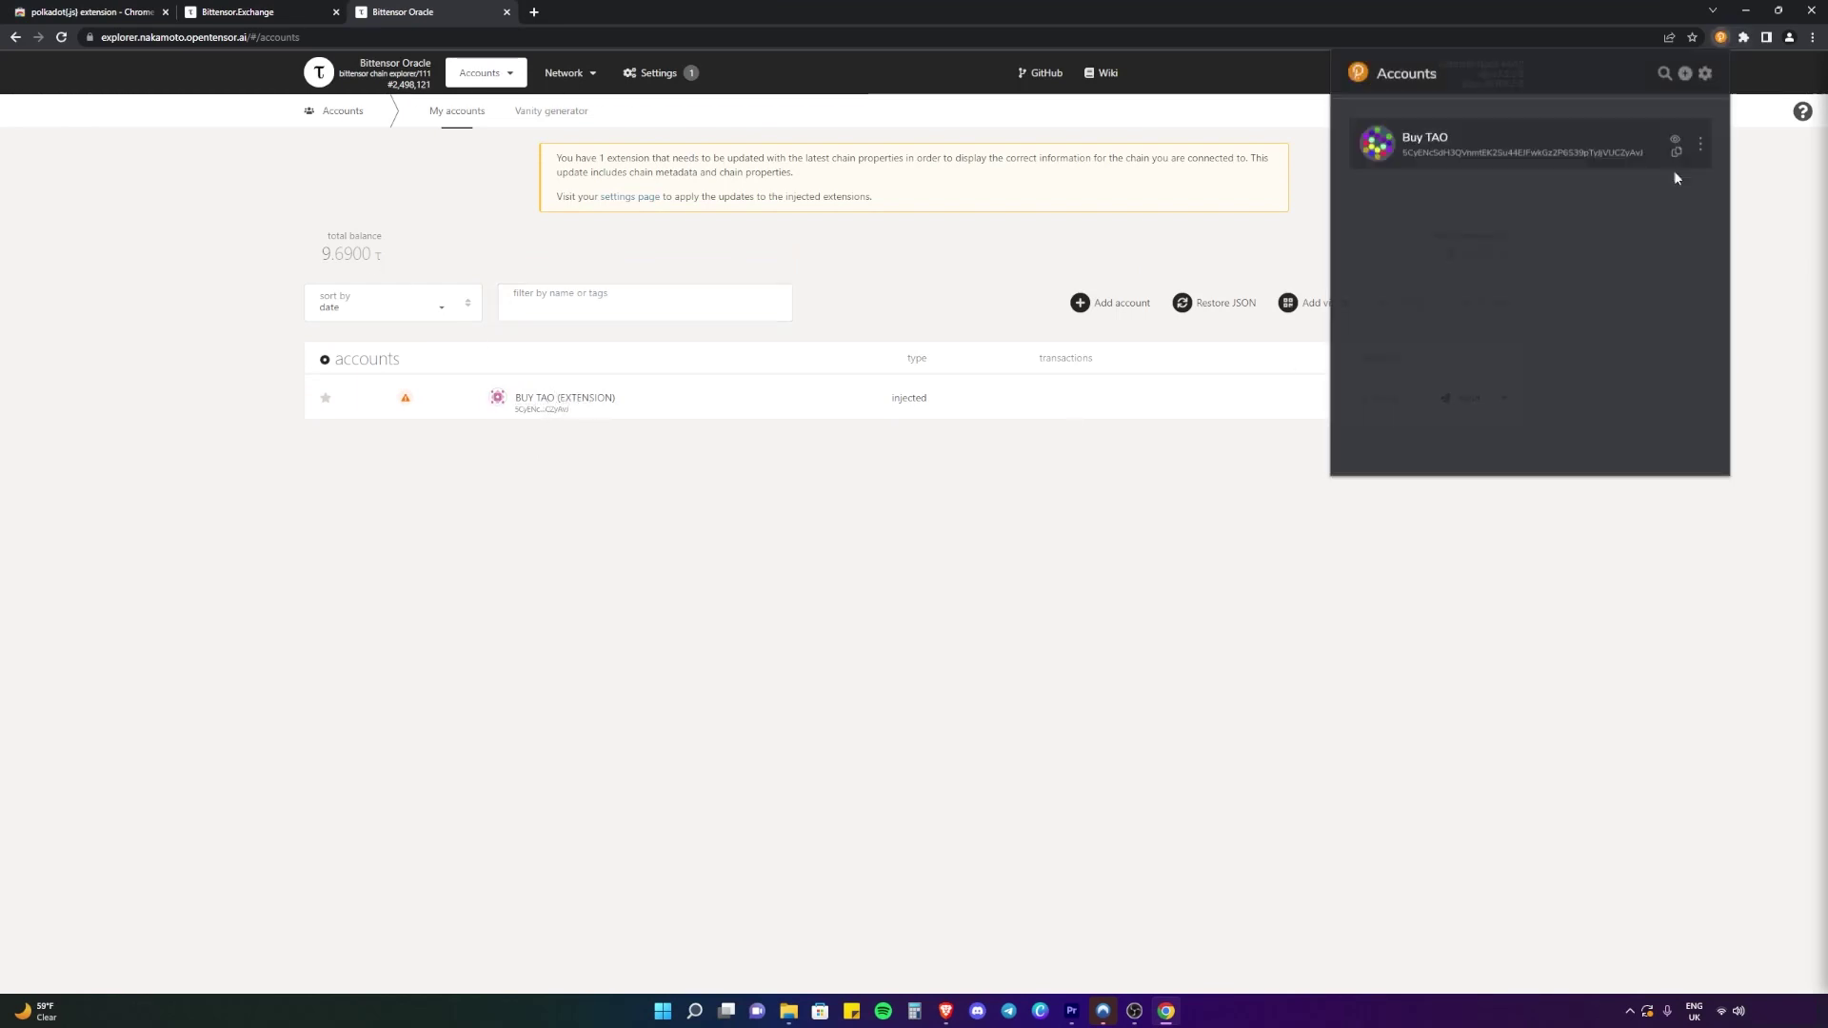
click(1217, 259)
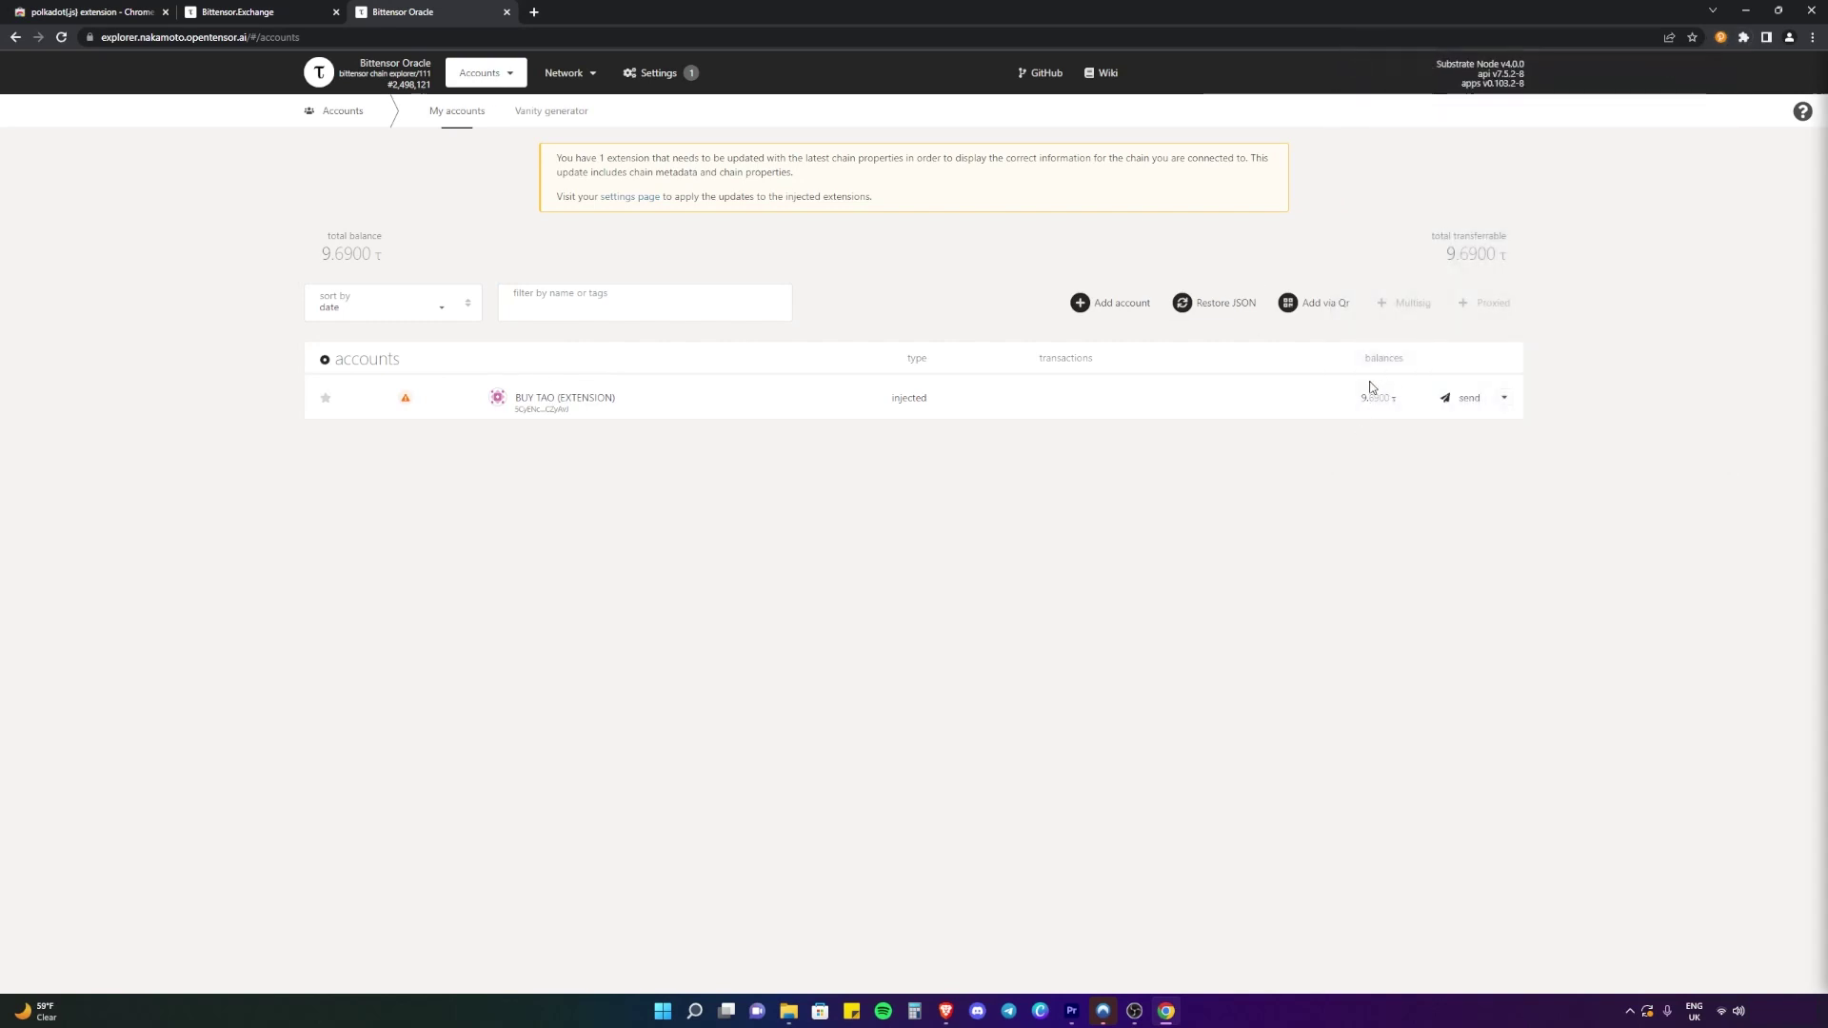
click(281, 12)
click(402, 12)
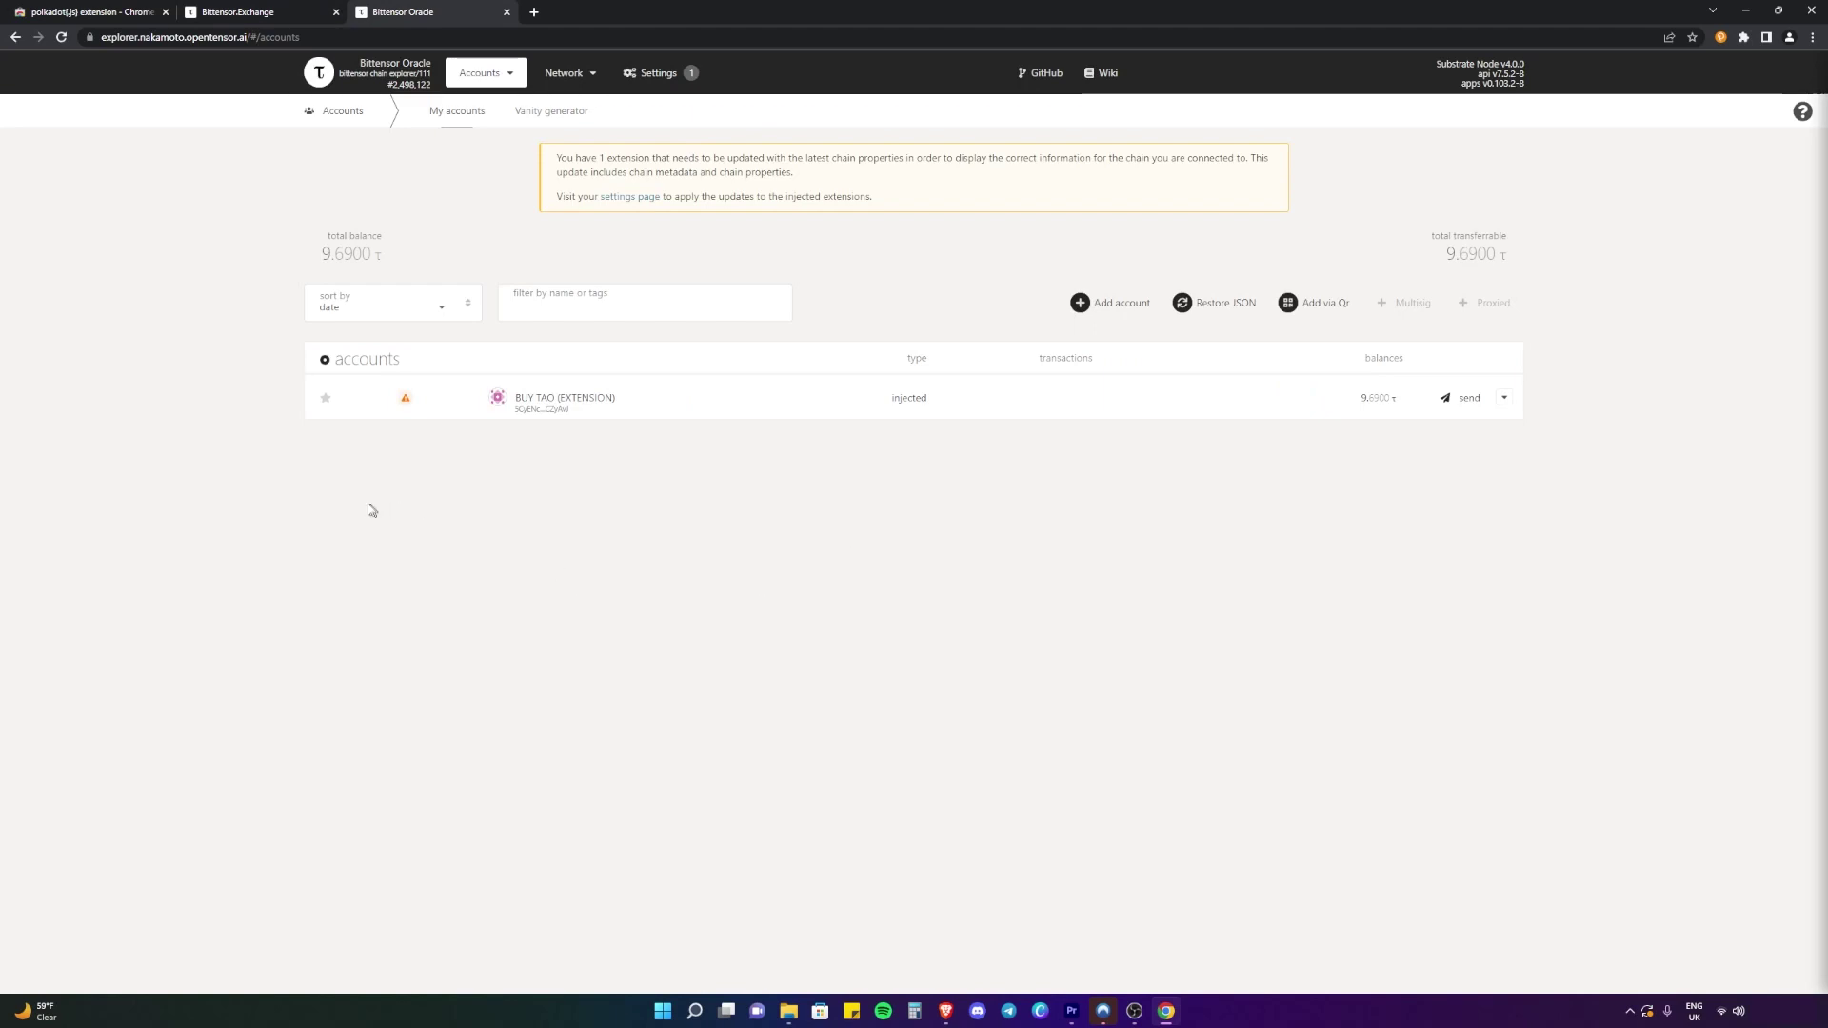
click(71, 10)
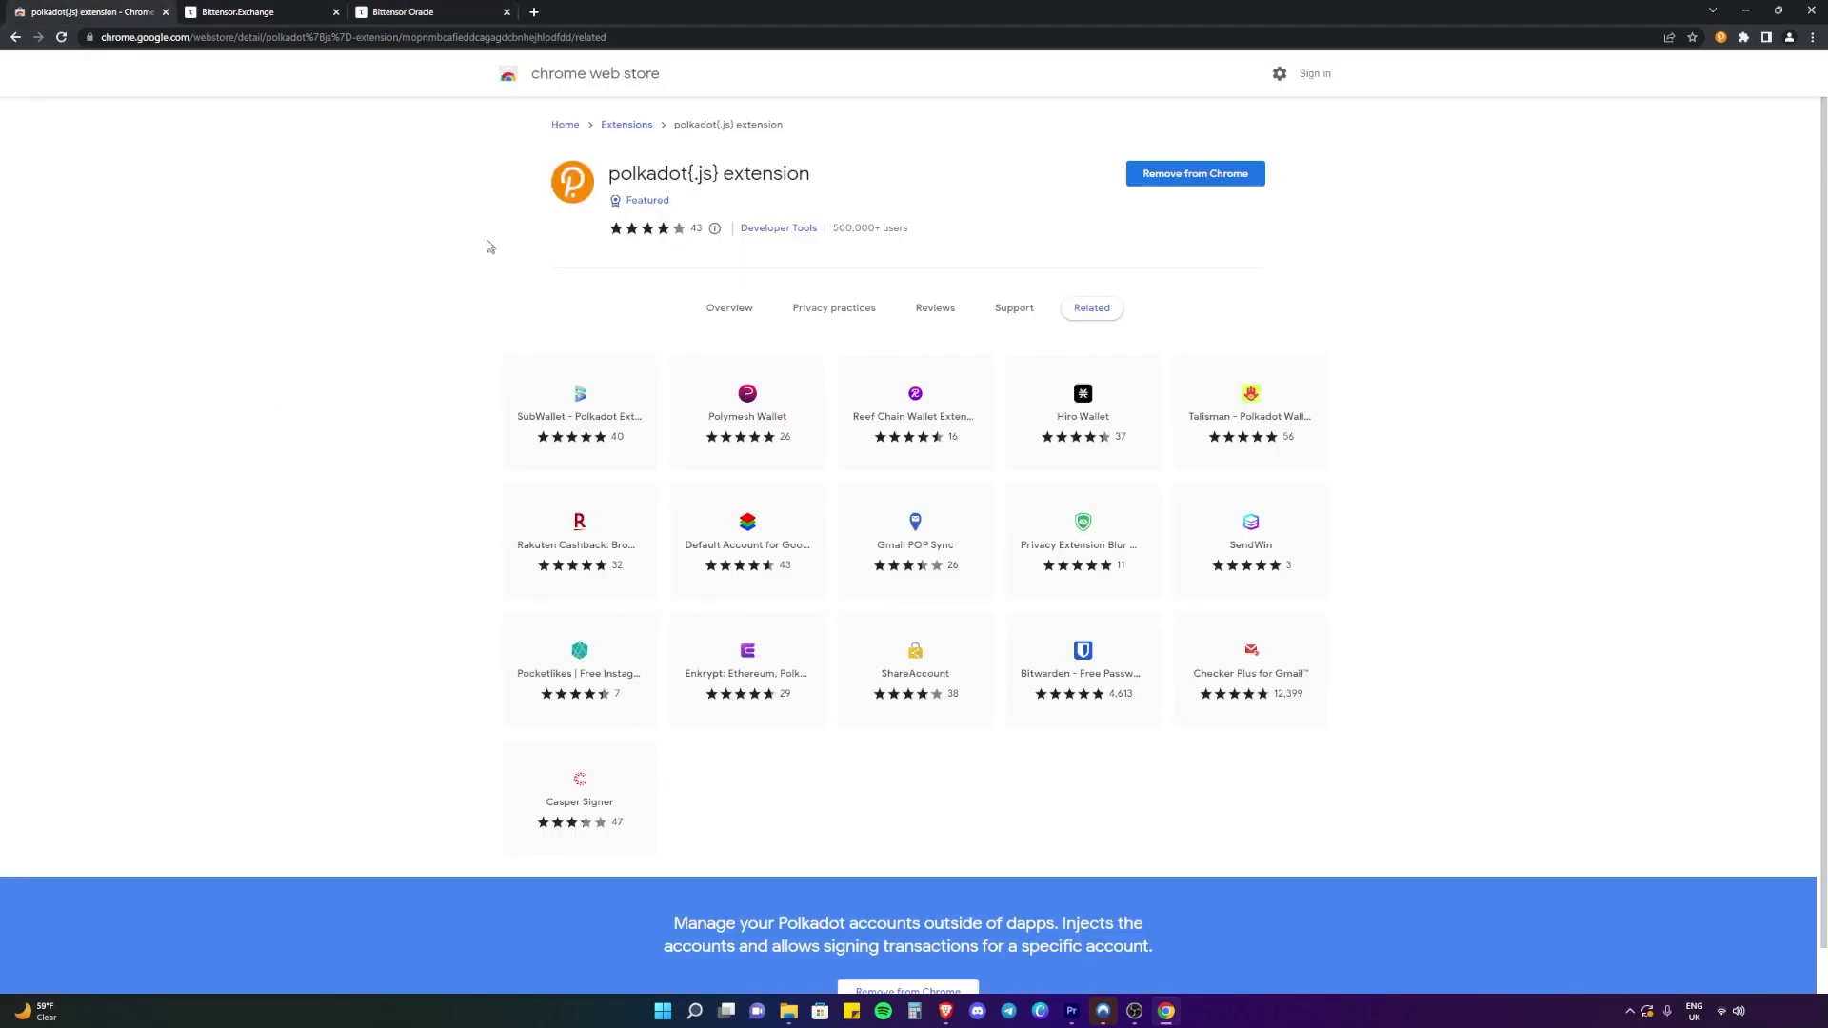
click(213, 14)
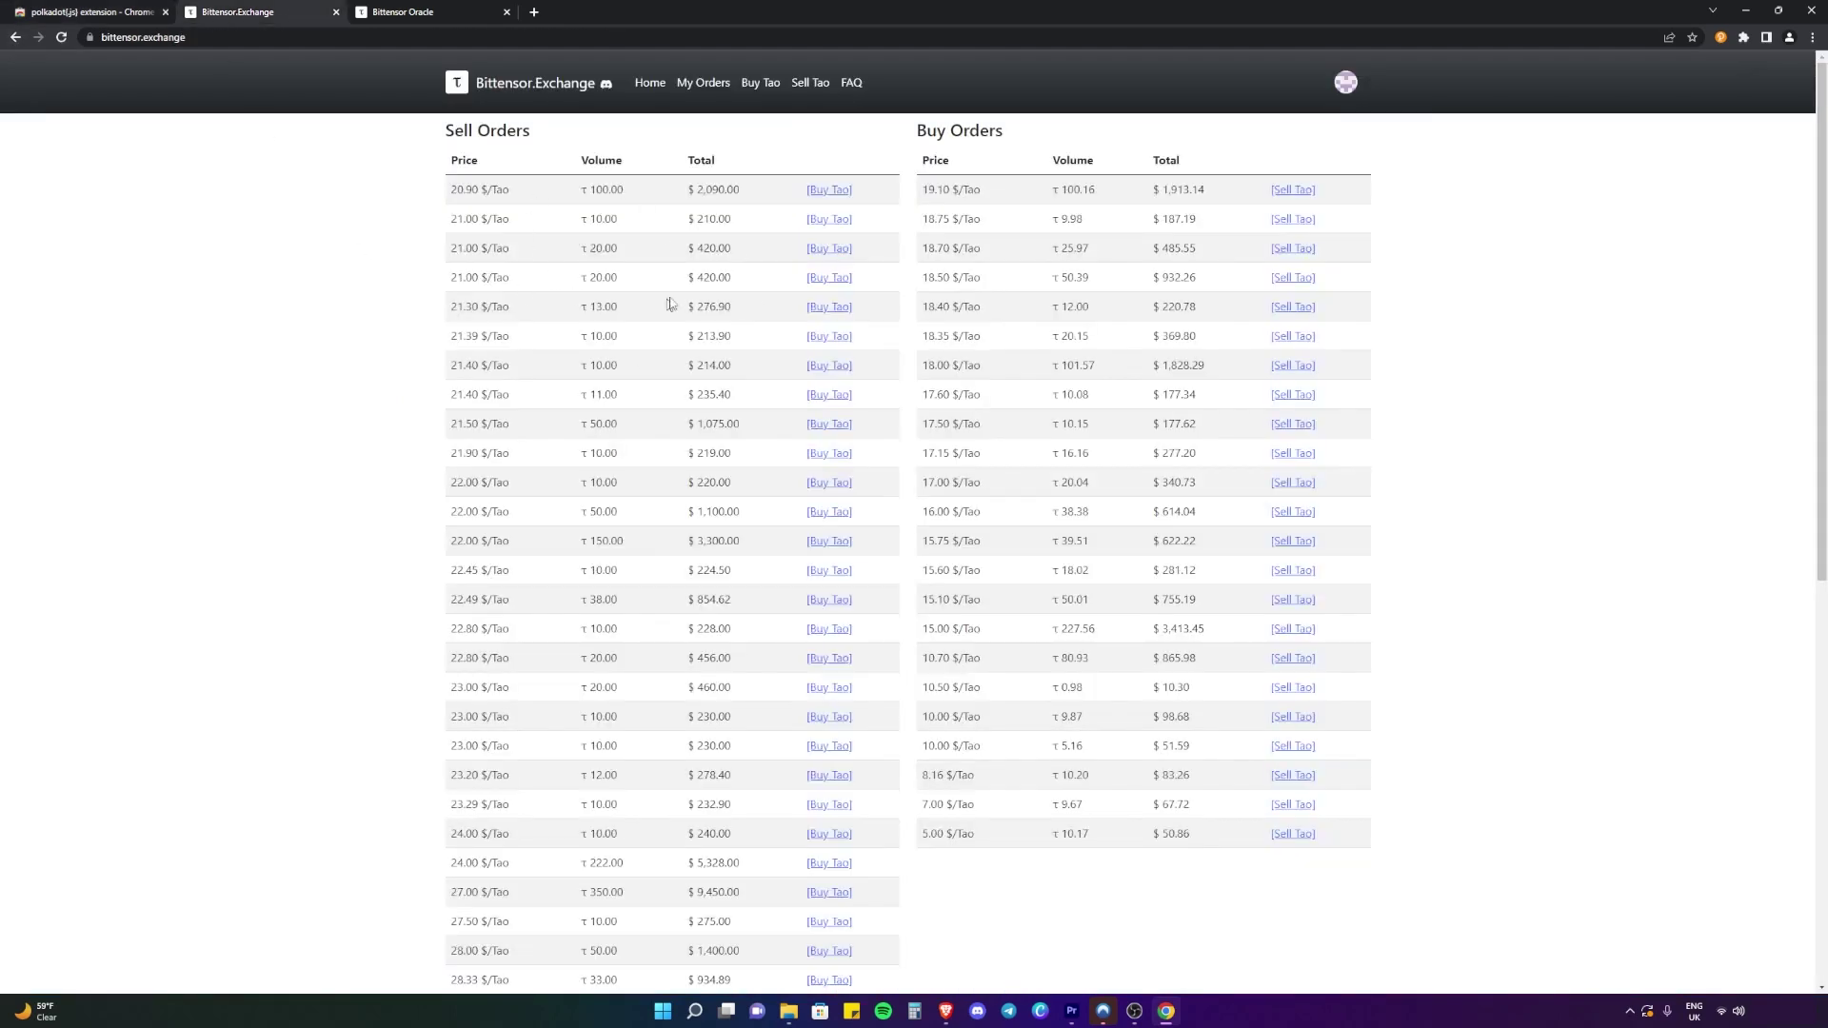
click(69, 7)
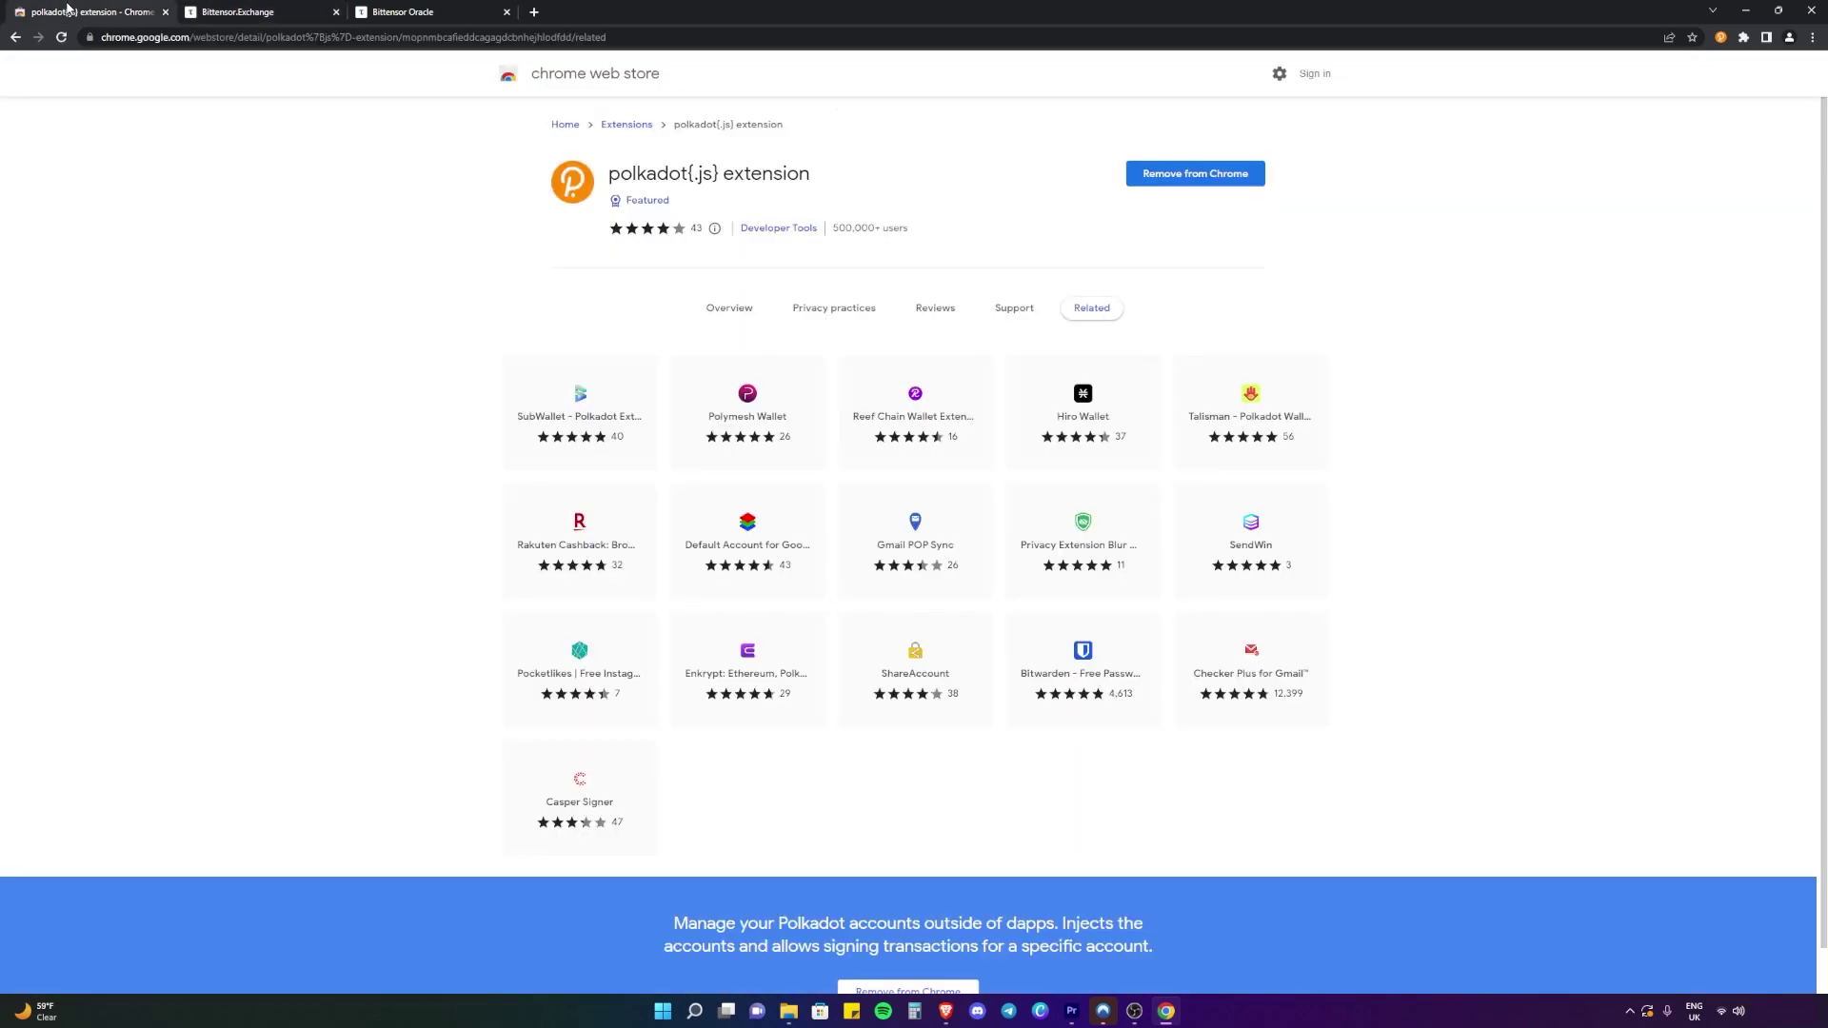
click(1719, 37)
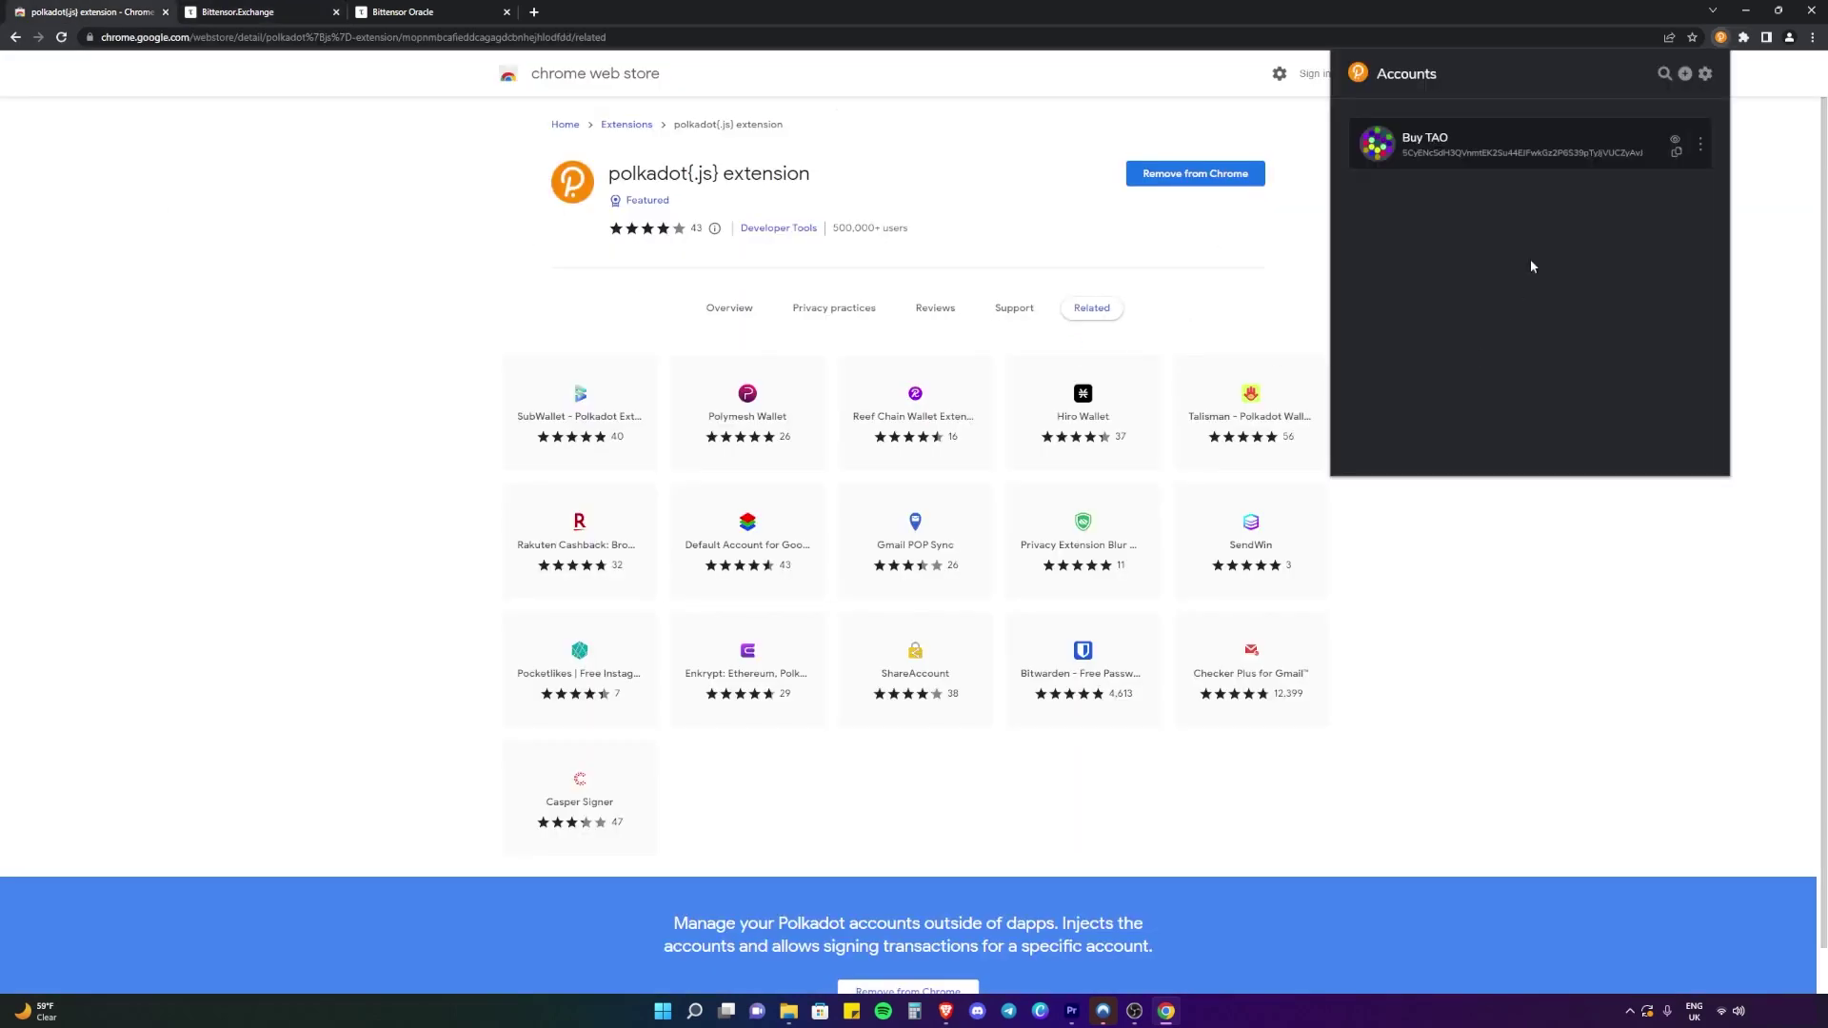
click(416, 13)
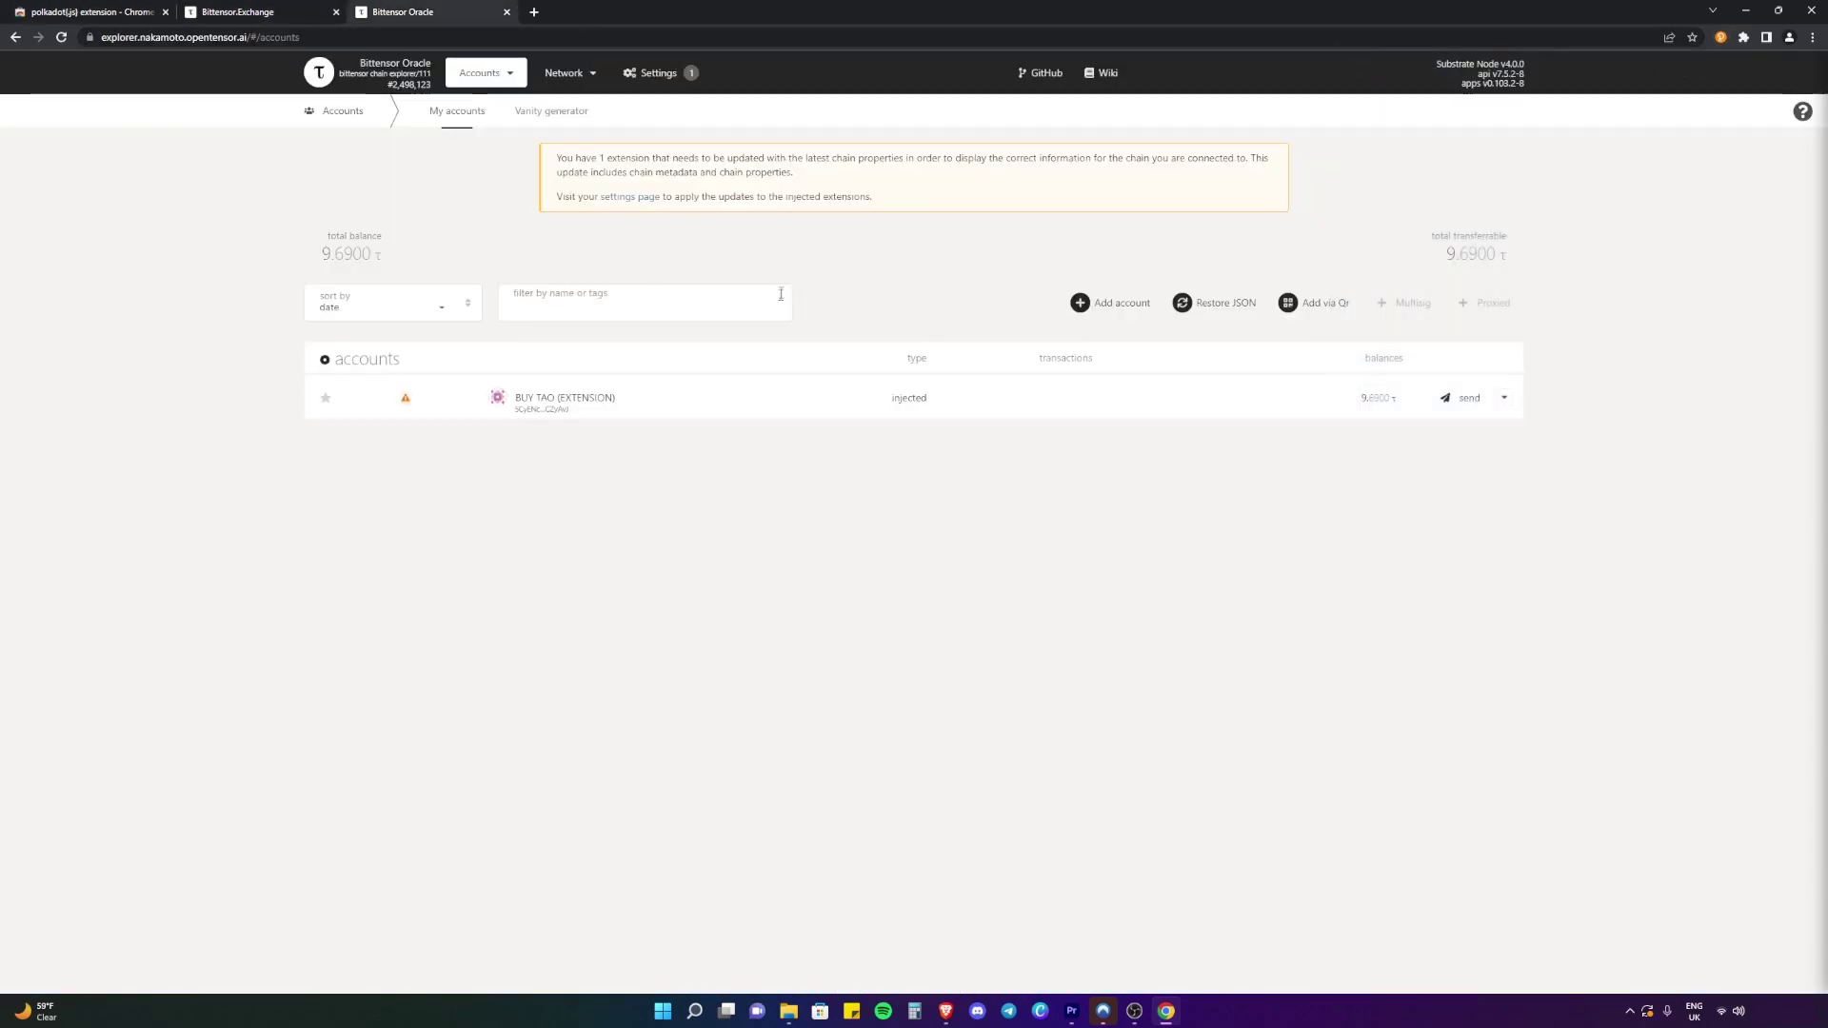